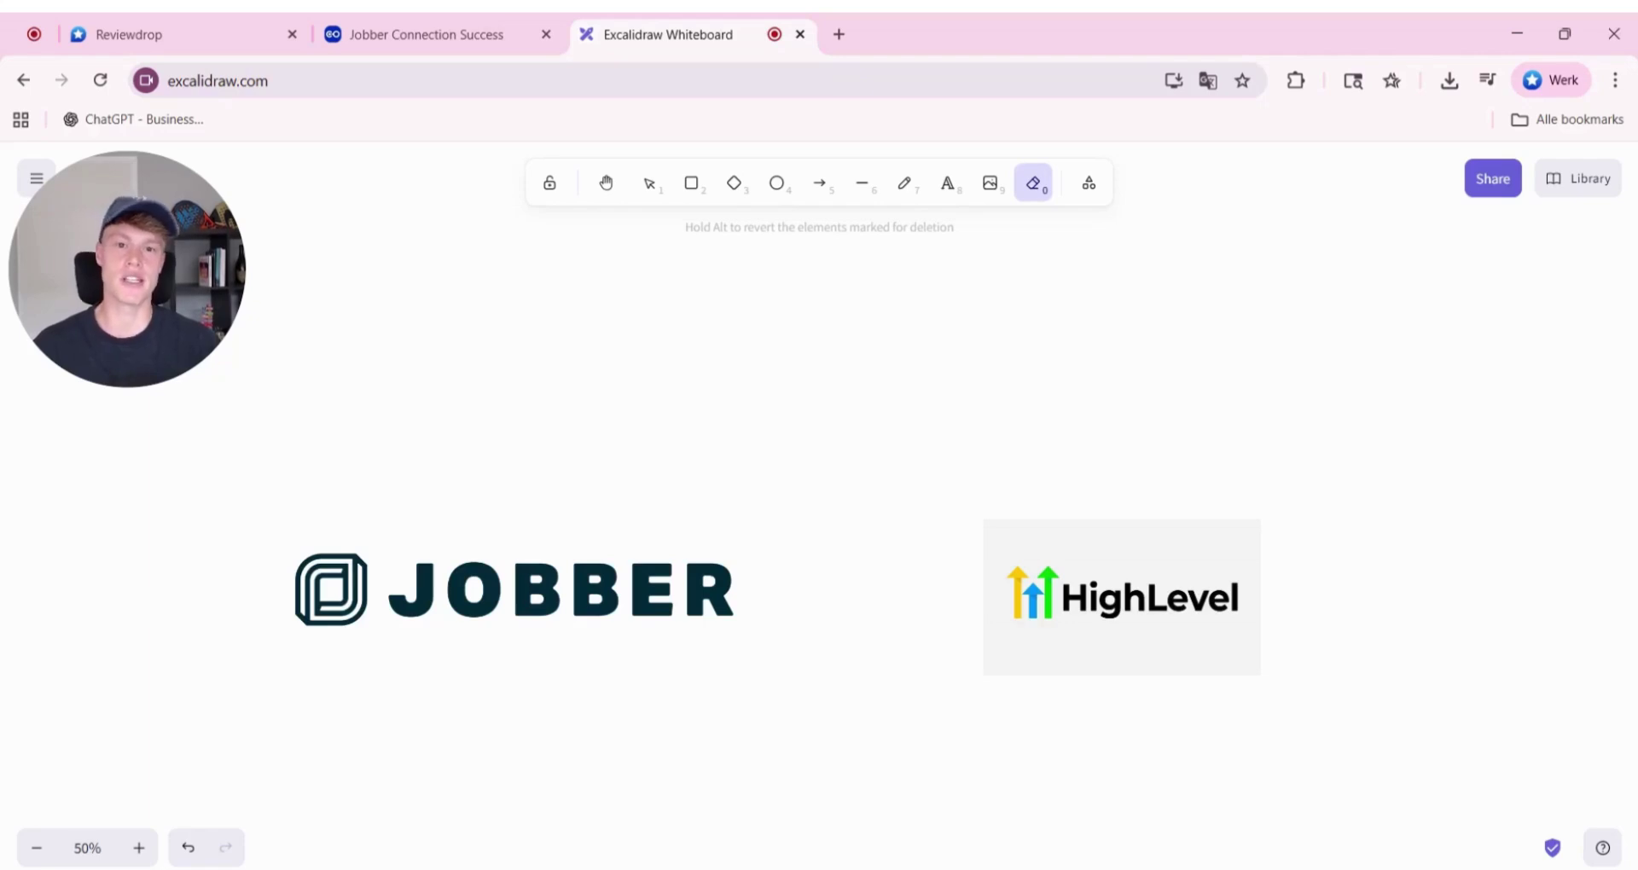
Undo the last whiteboard change, then sketch a red pencil arrow from the JOBBER logo to HighLevel
key("ctrl+z")
key("p")
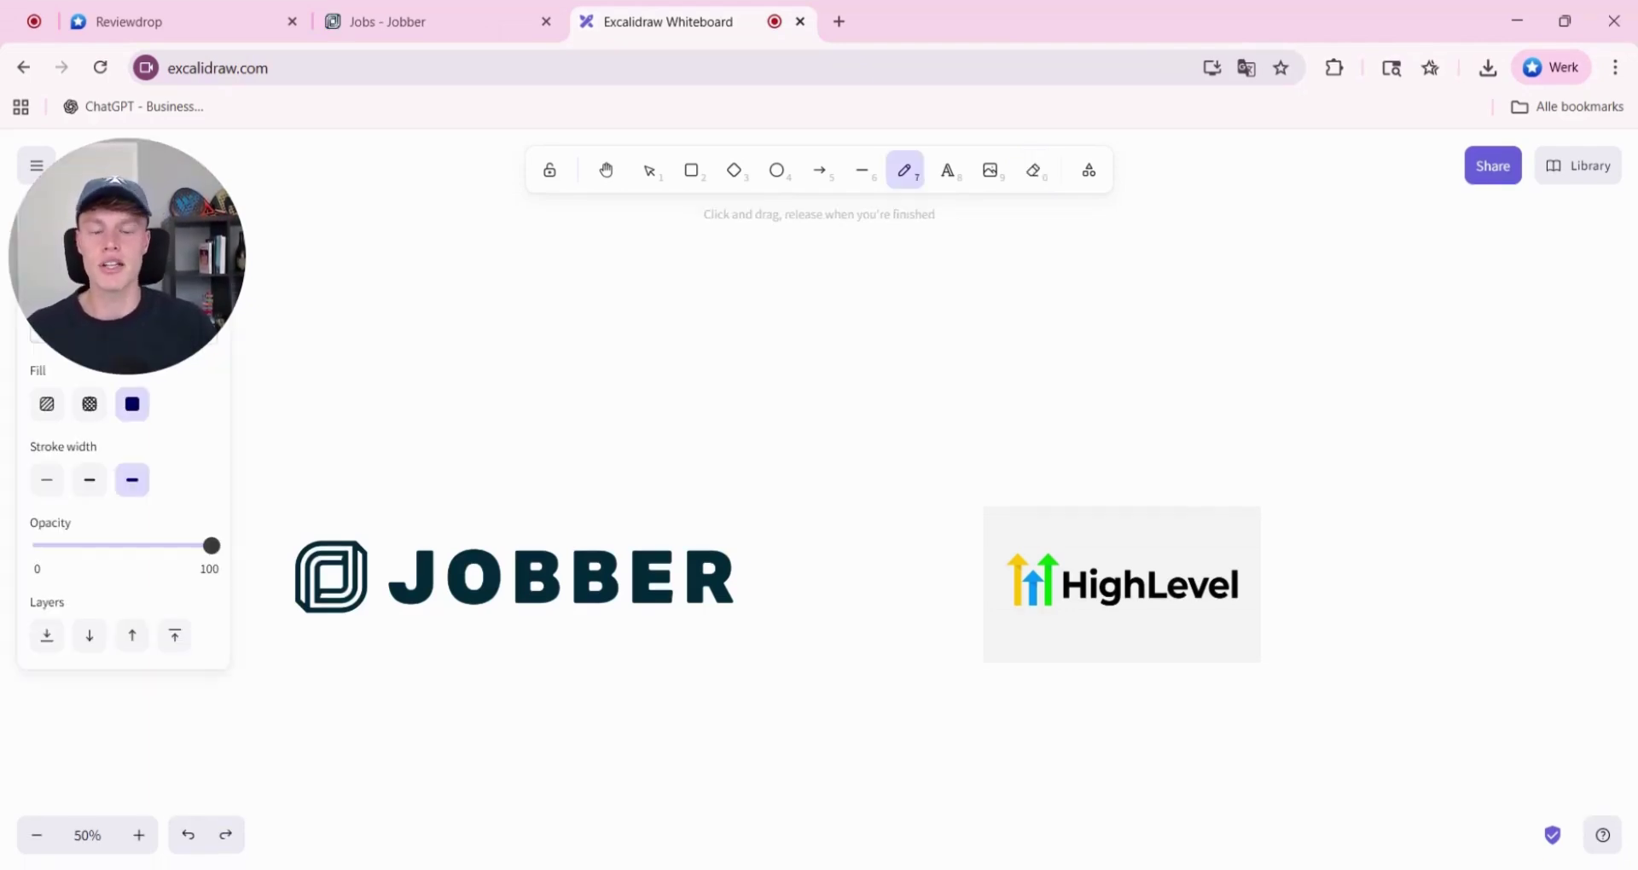
mouse_move(798, 582)
left_mouse_down()
mouse_move(899, 578)
mouse_move(845, 612)
left_mouse_up()
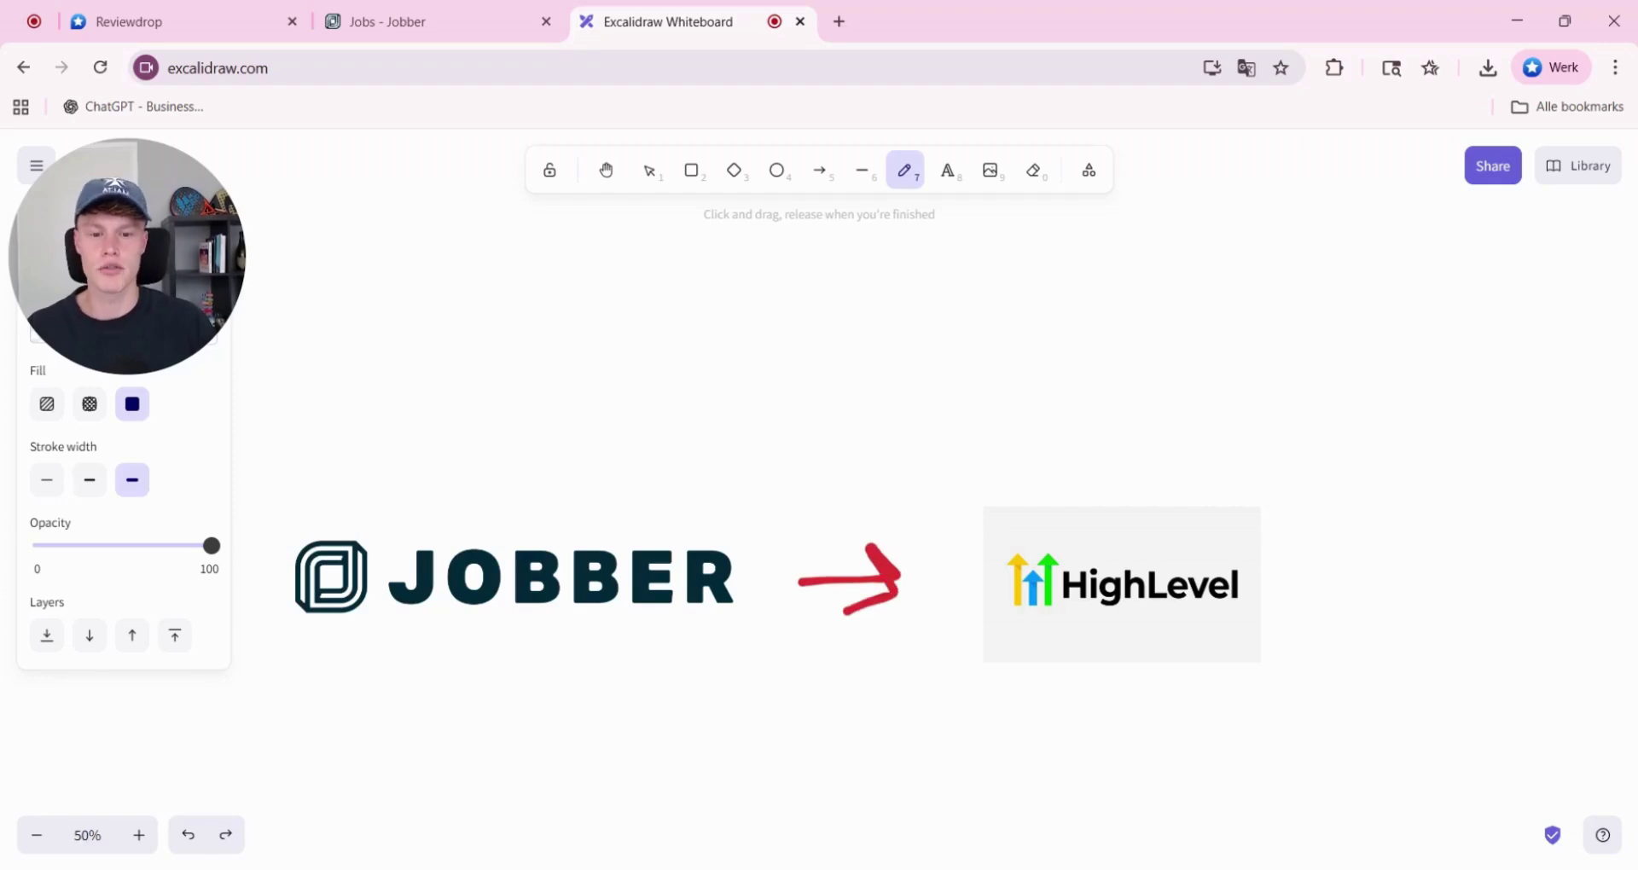
Search Marketplace Apps for 'crm conn' and open the CRM Connector app details
left_click(193, 19)
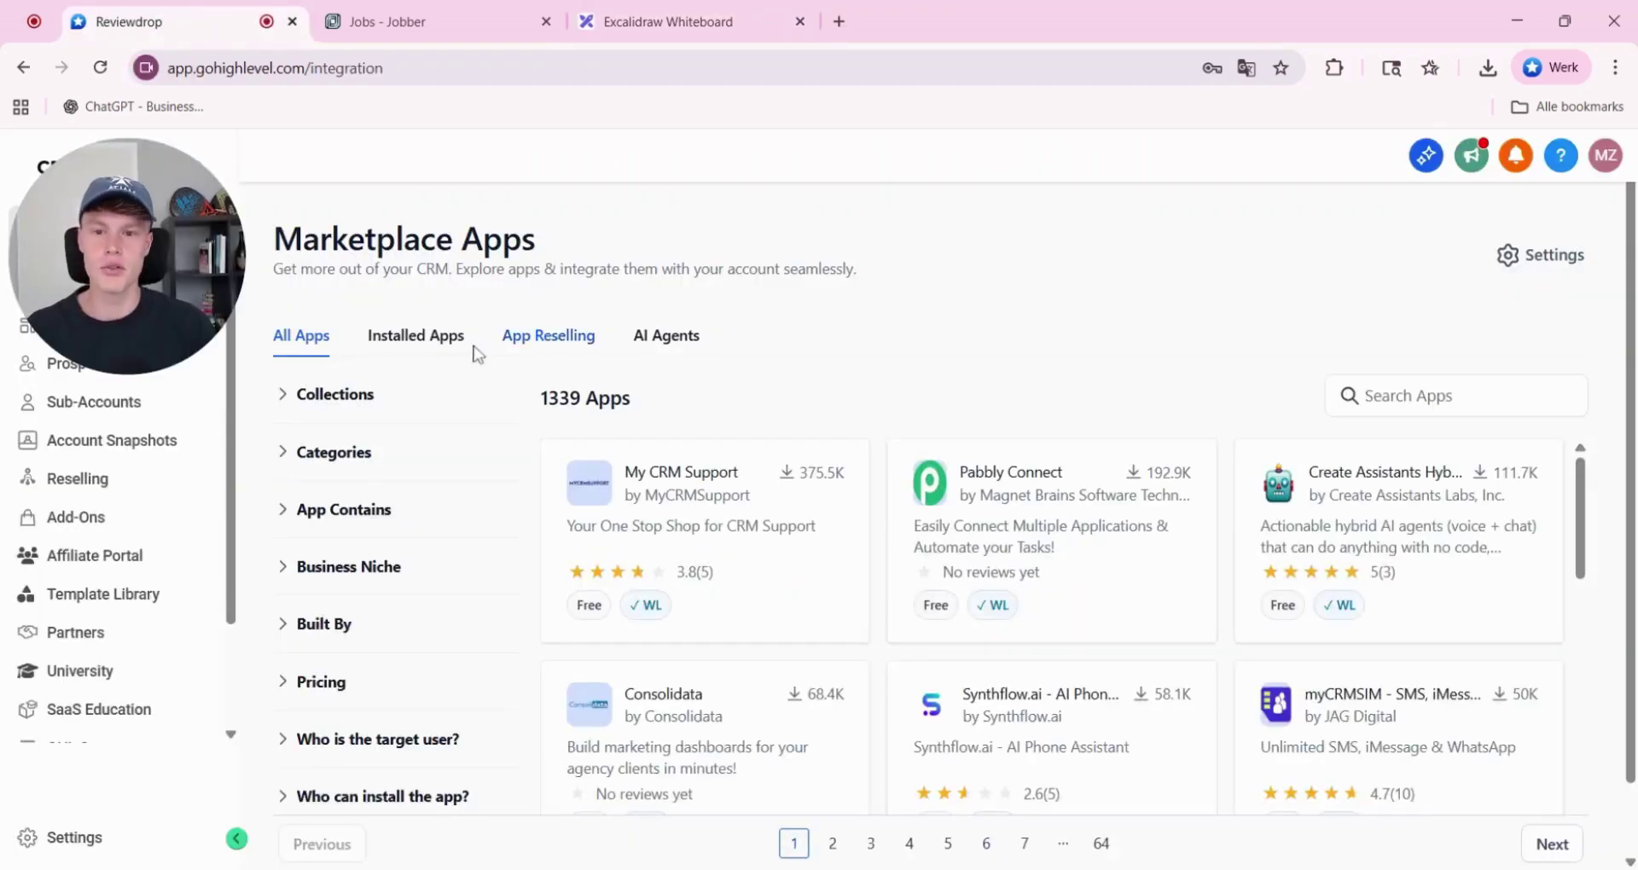
scroll(171, 546, "down", 3)
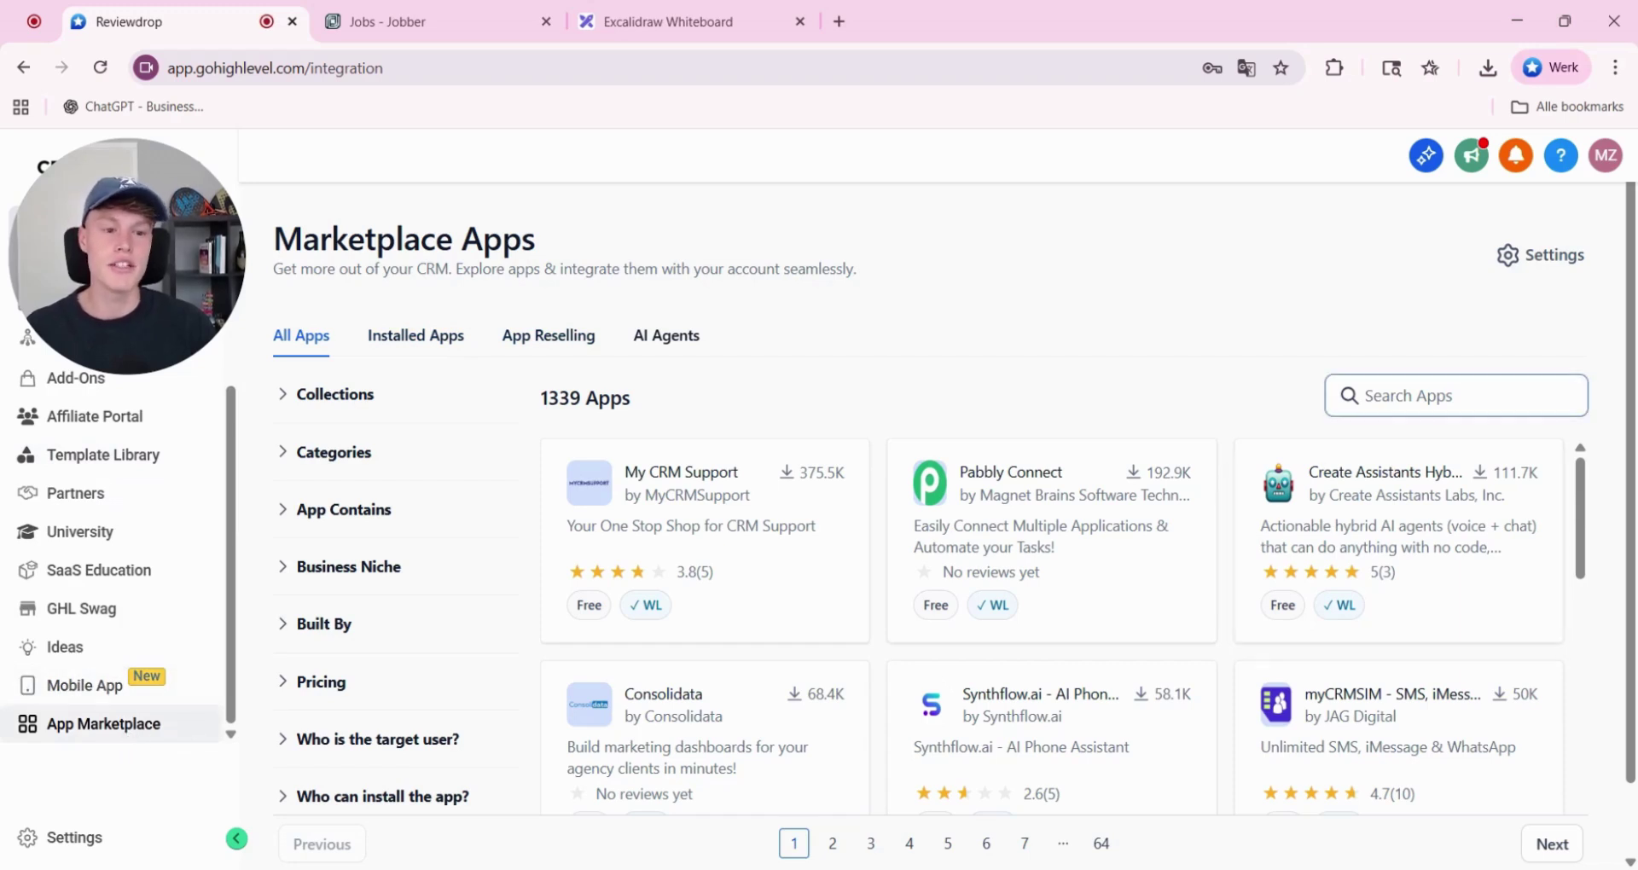
type("cr")
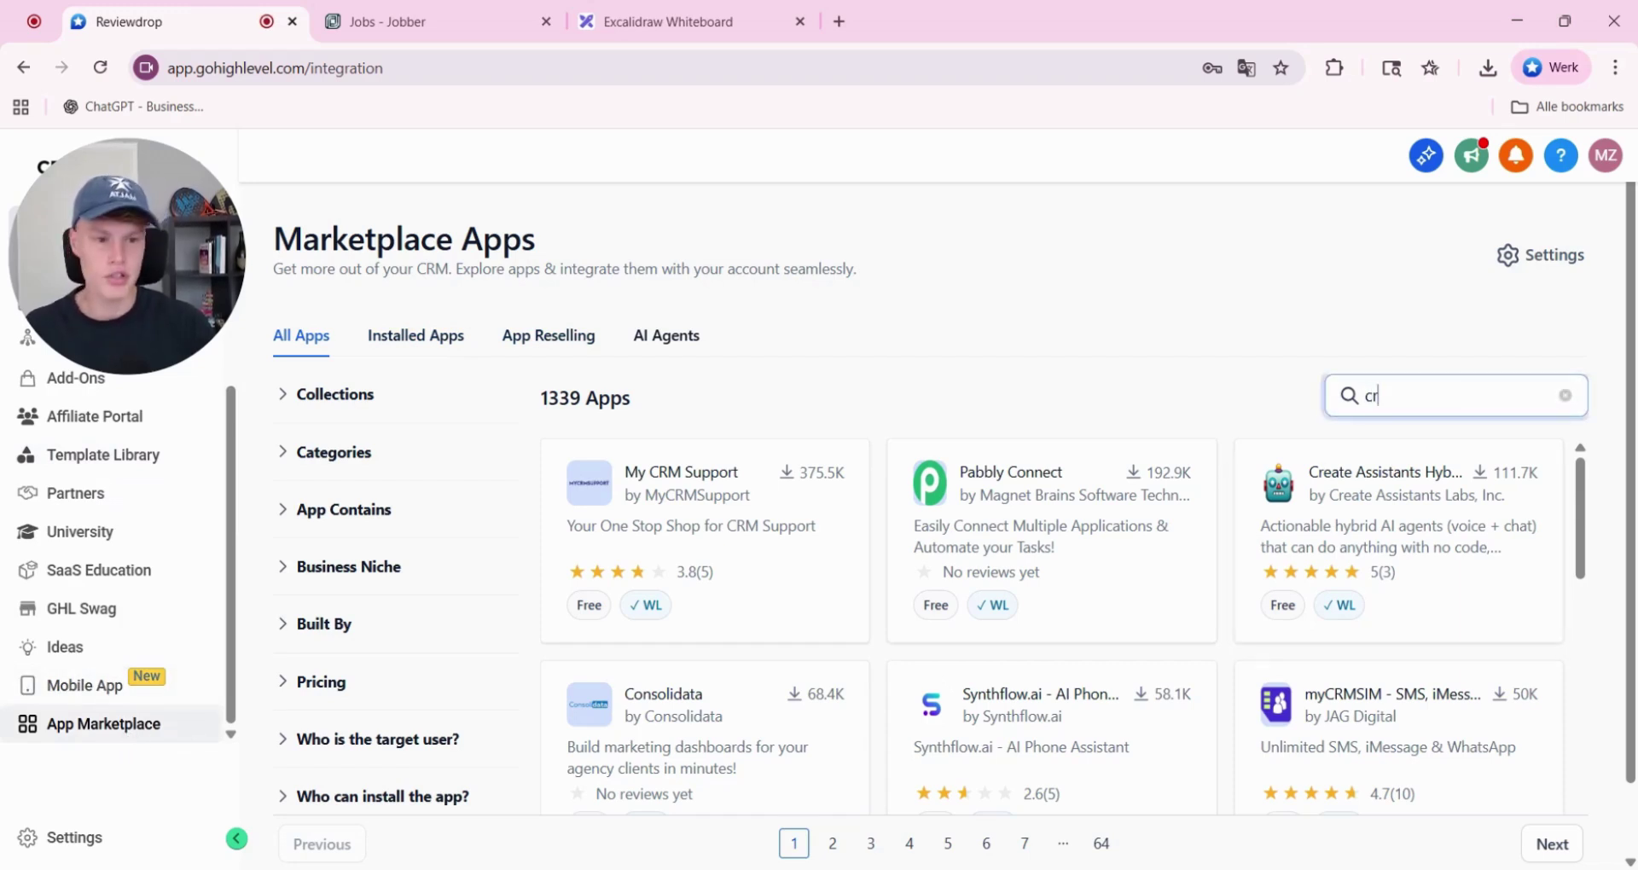
type("m conn")
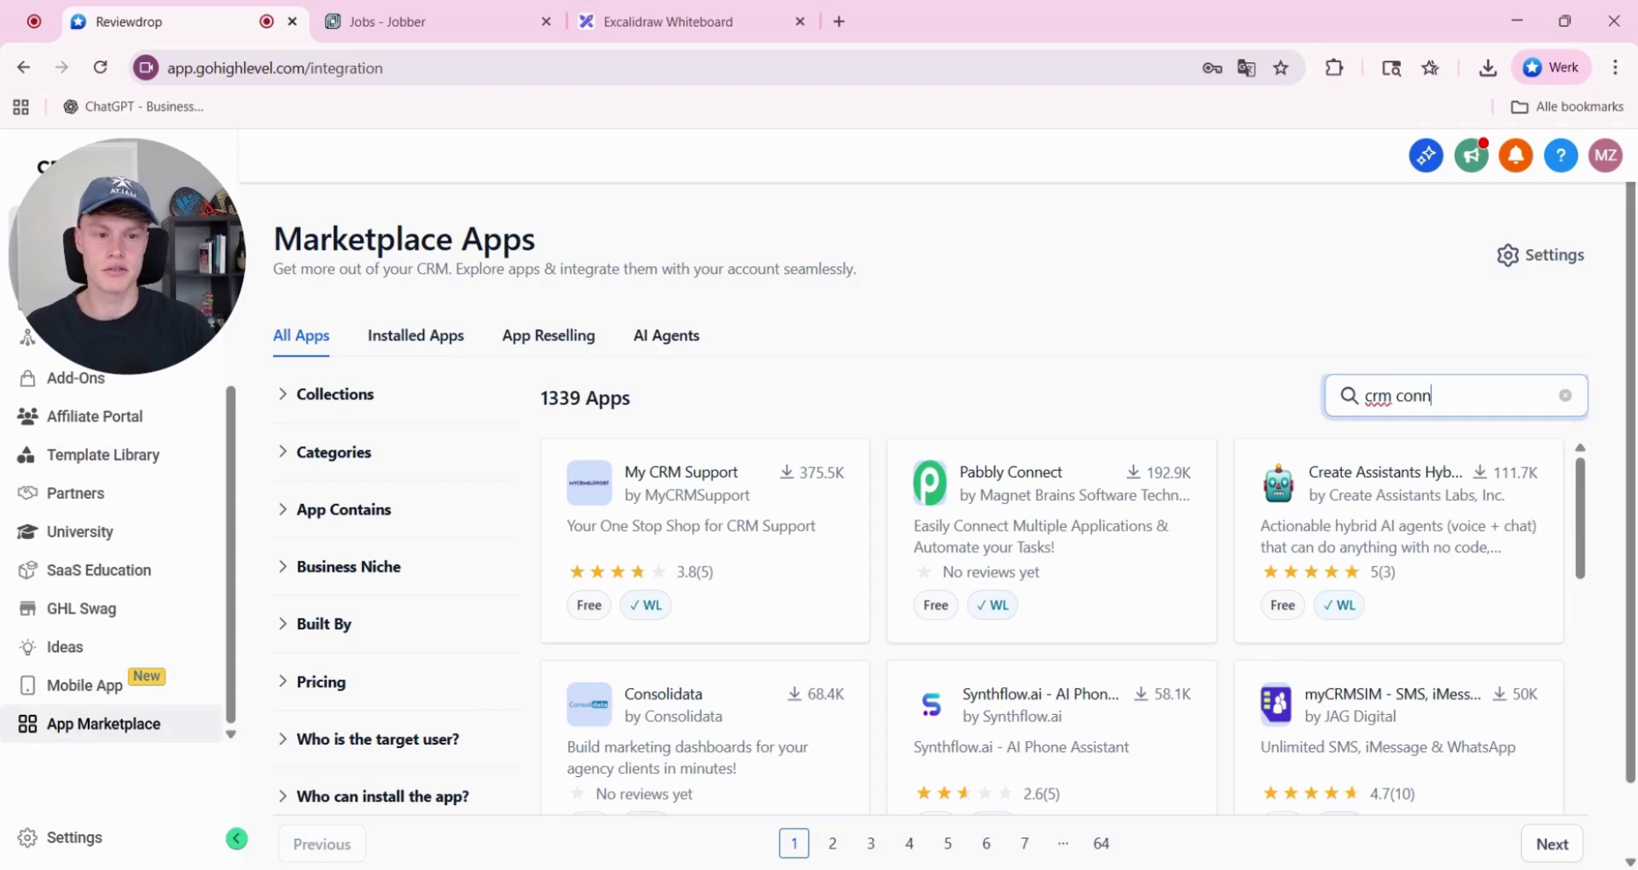
left_click(704, 503)
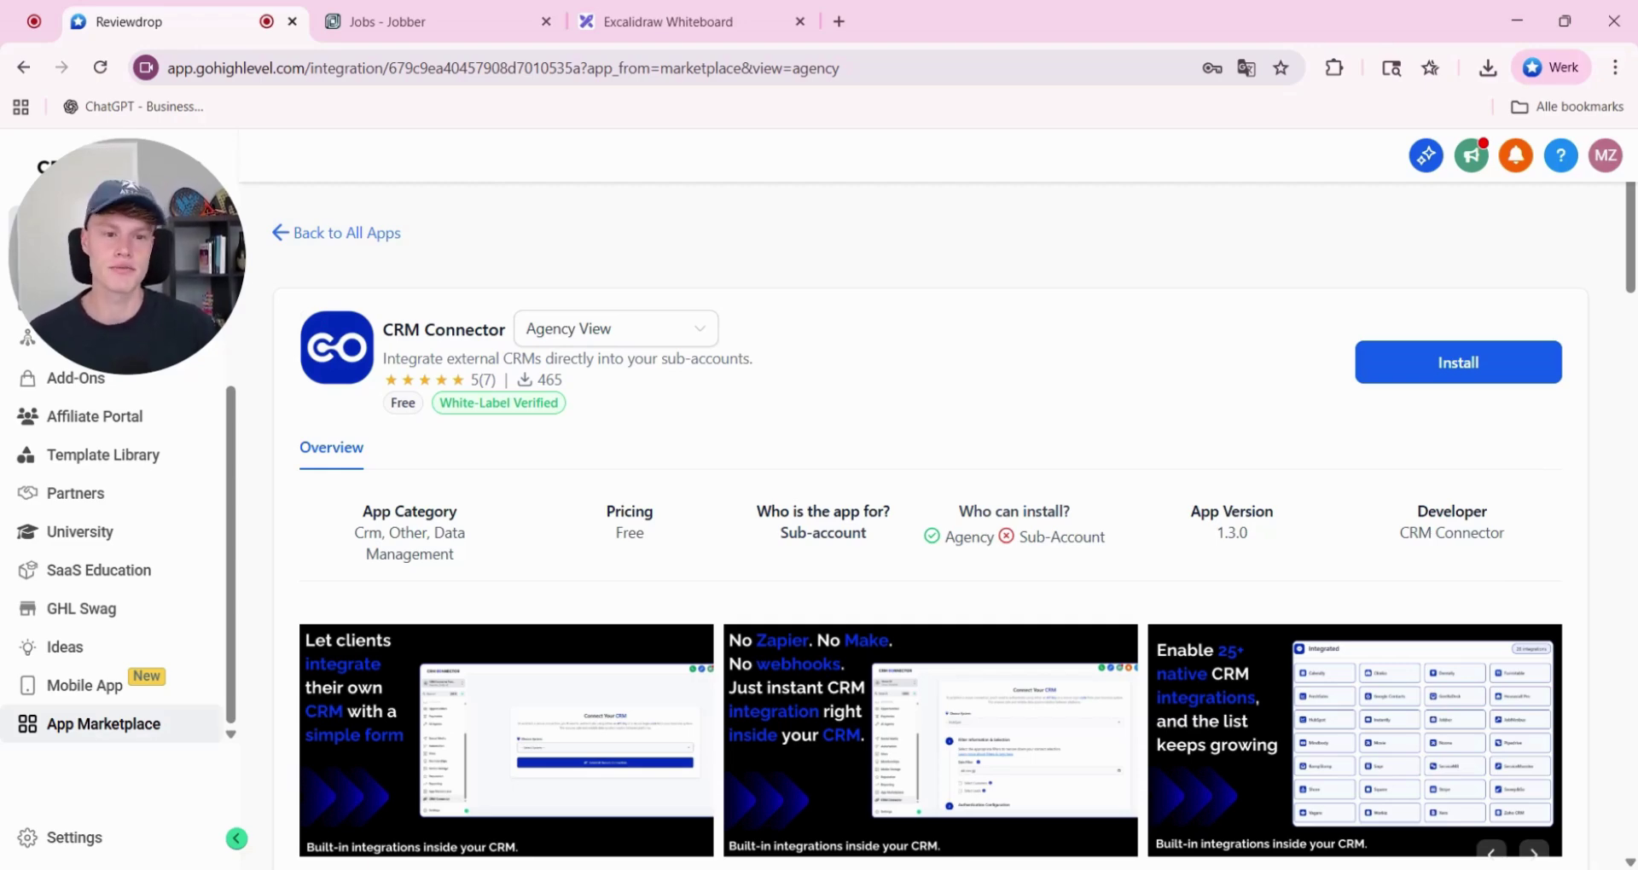
Install CRM Connector, open its Manage Your Integrations dashboard, and check the Info & Support options
left_click(1464, 374)
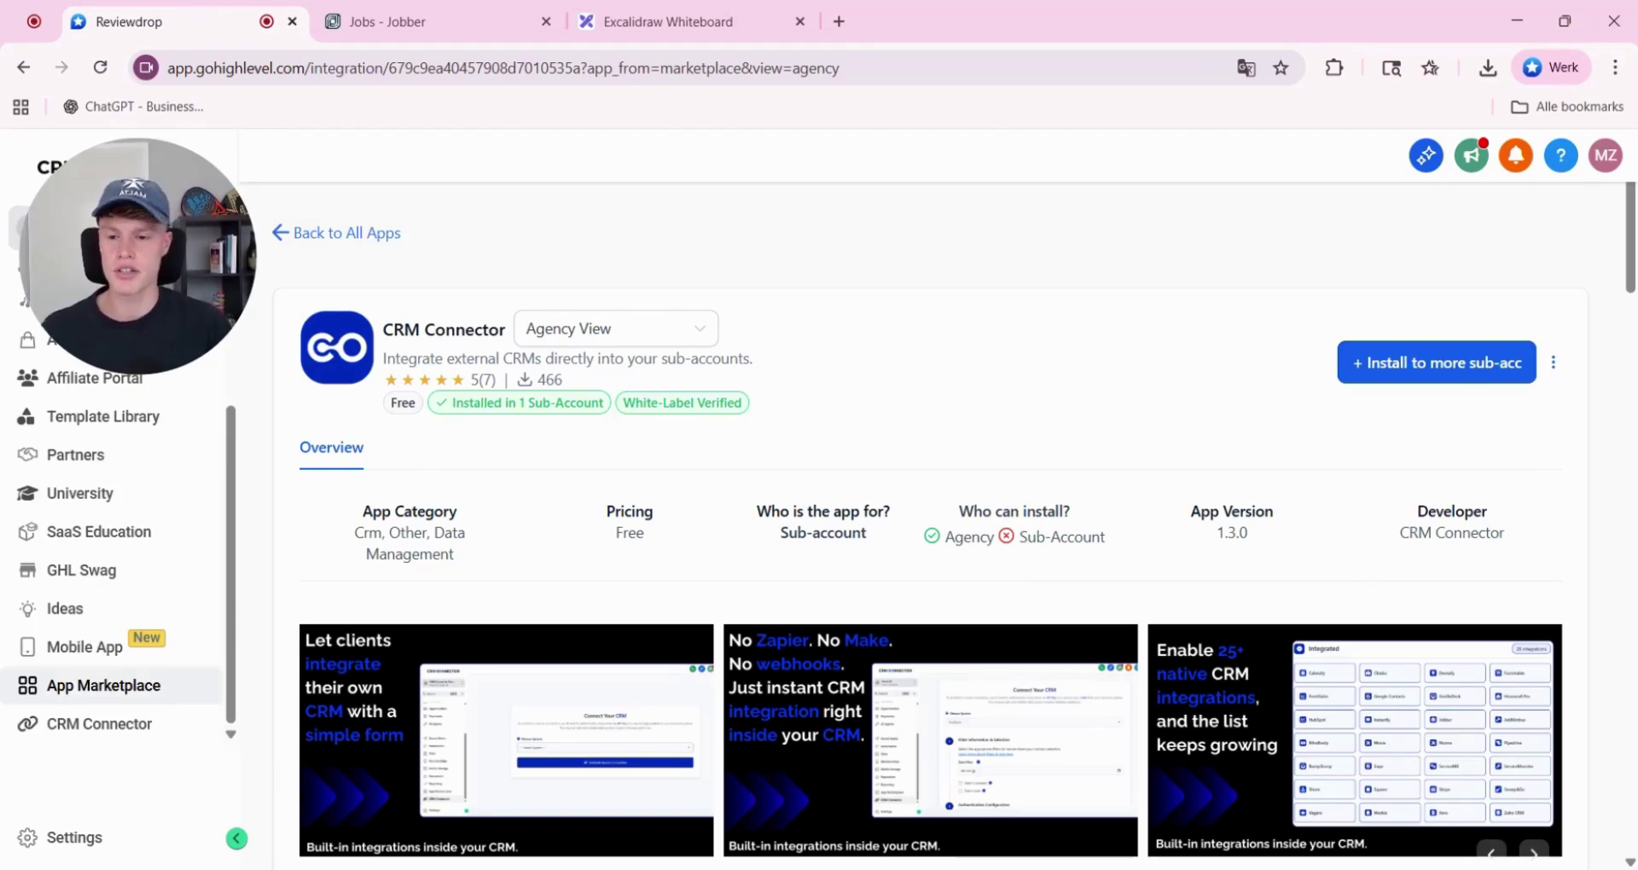
left_click(135, 725)
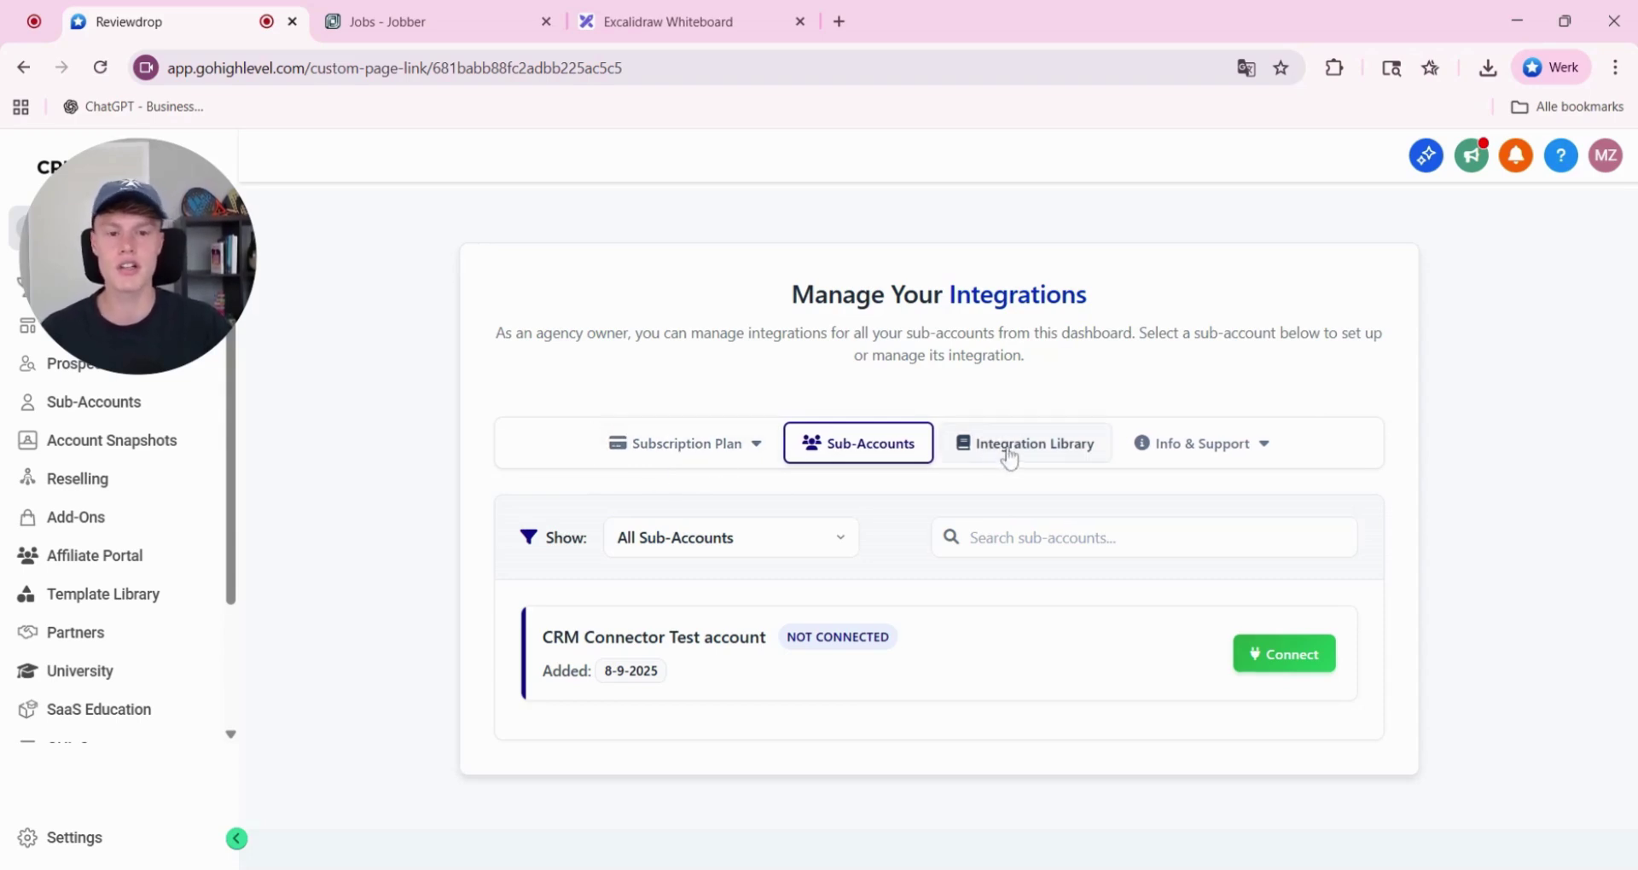
left_click(1135, 452)
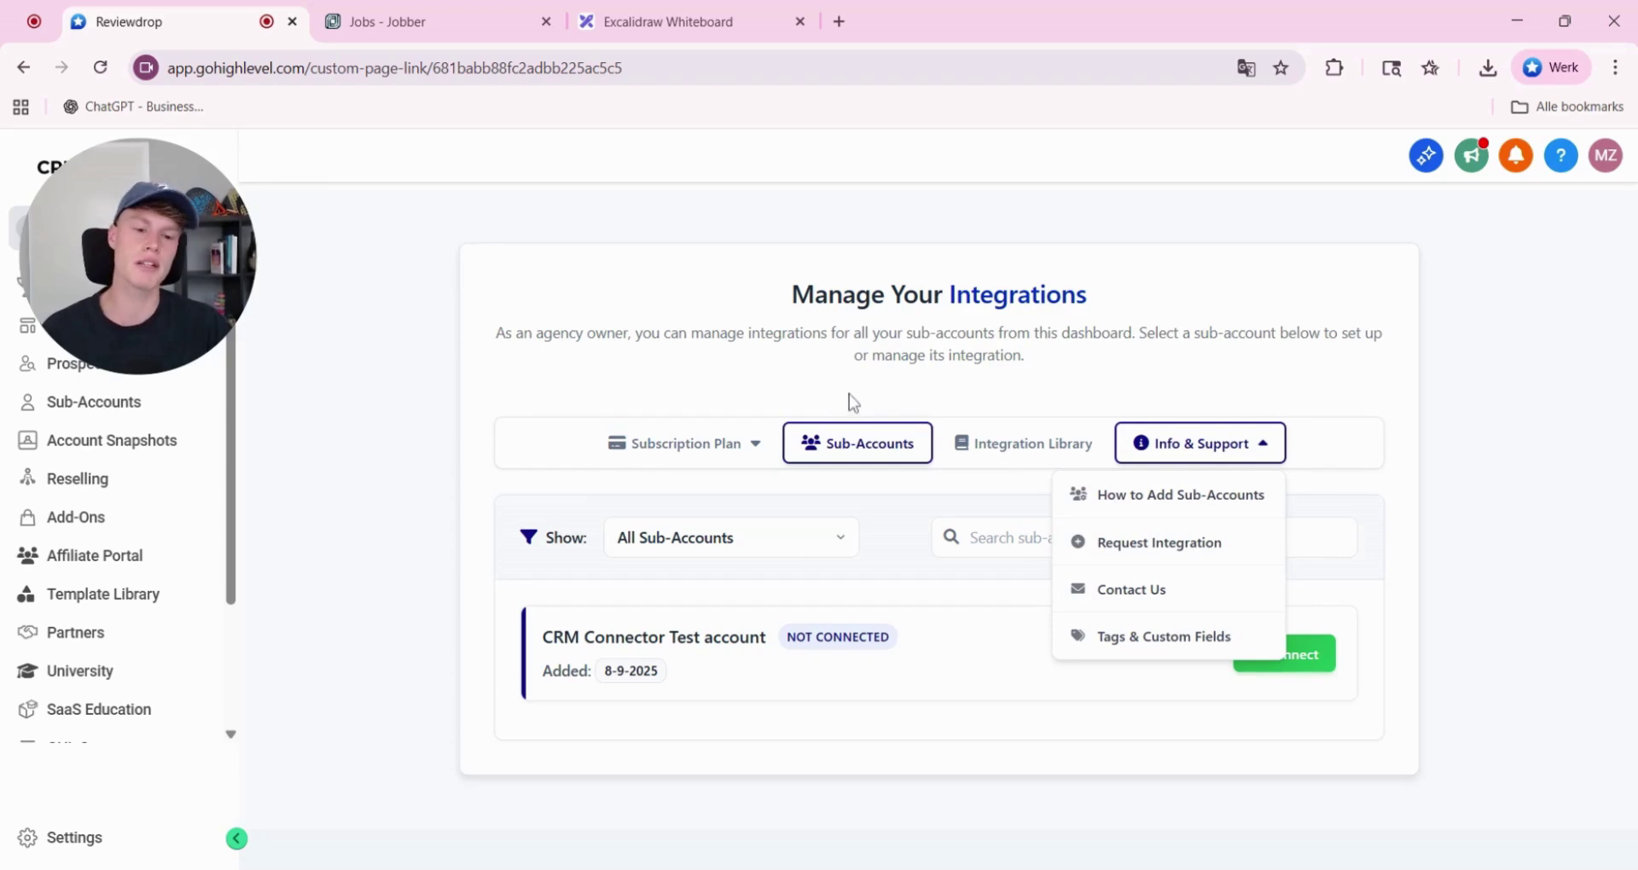
left_click(883, 384)
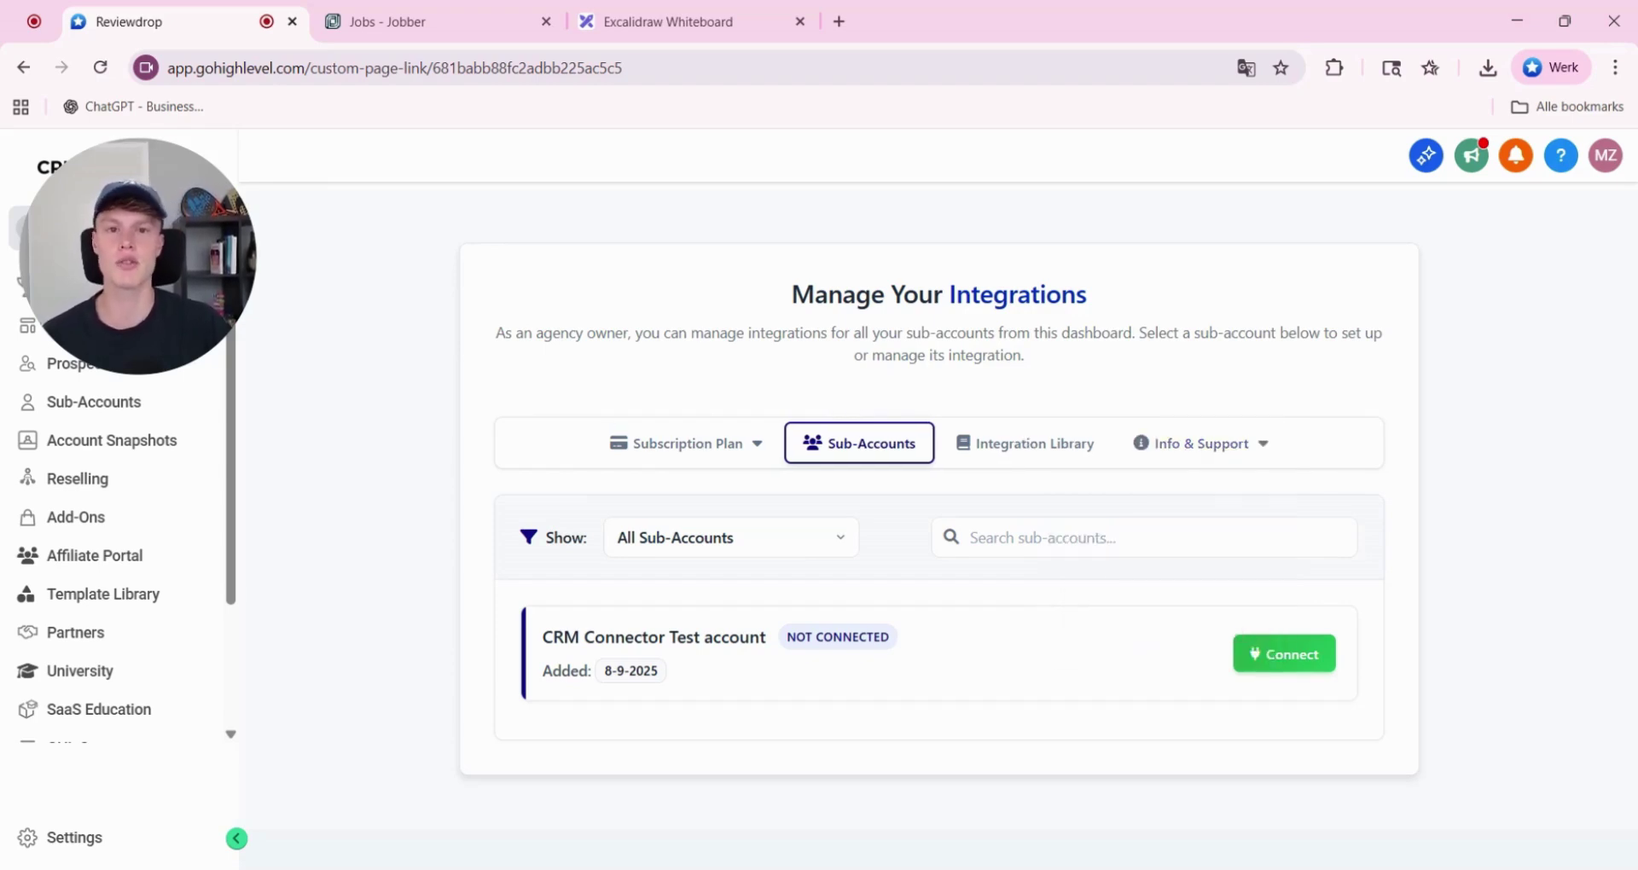
Switch into the test sub-account and open CRM Connector from its sidebar
left_click(197, 242)
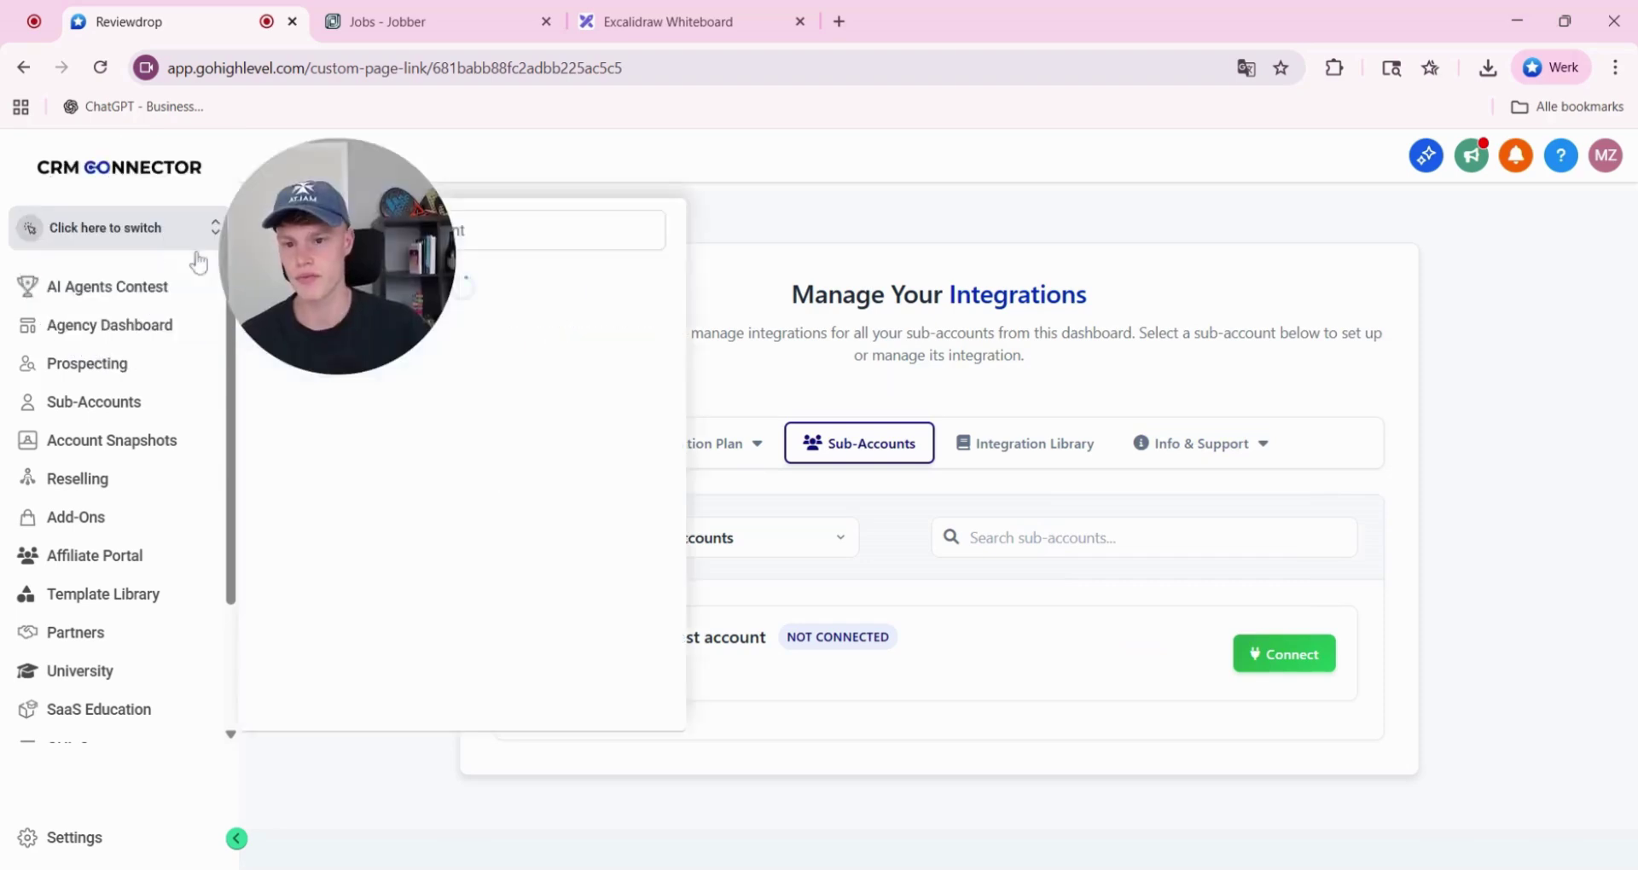
left_click(427, 596)
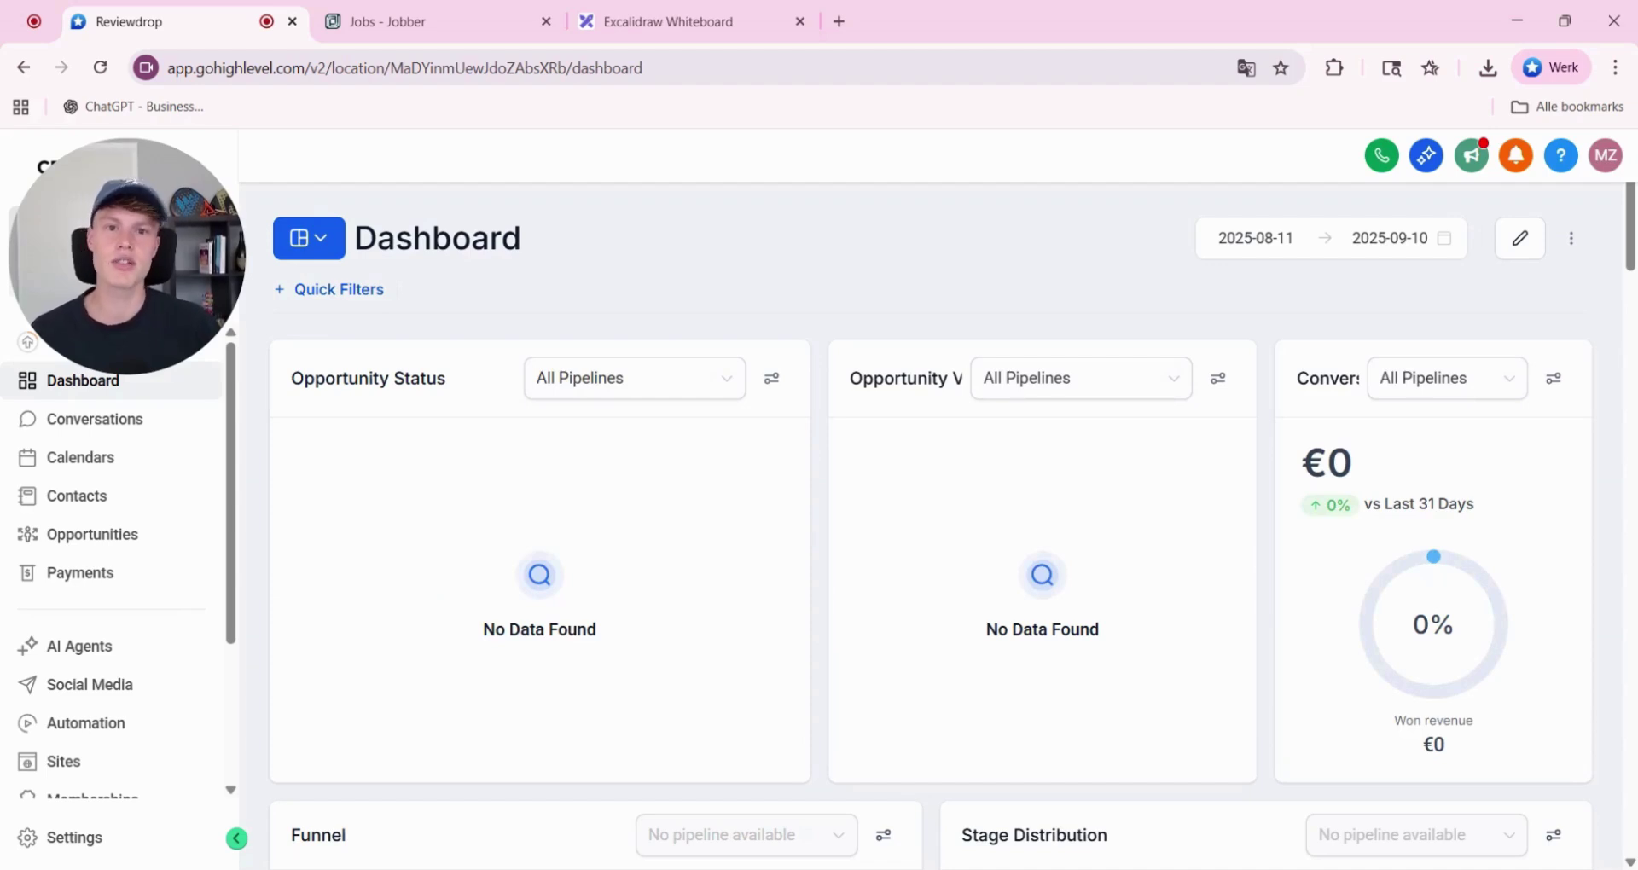
scroll(98, 686, "down", 3)
left_click(152, 789)
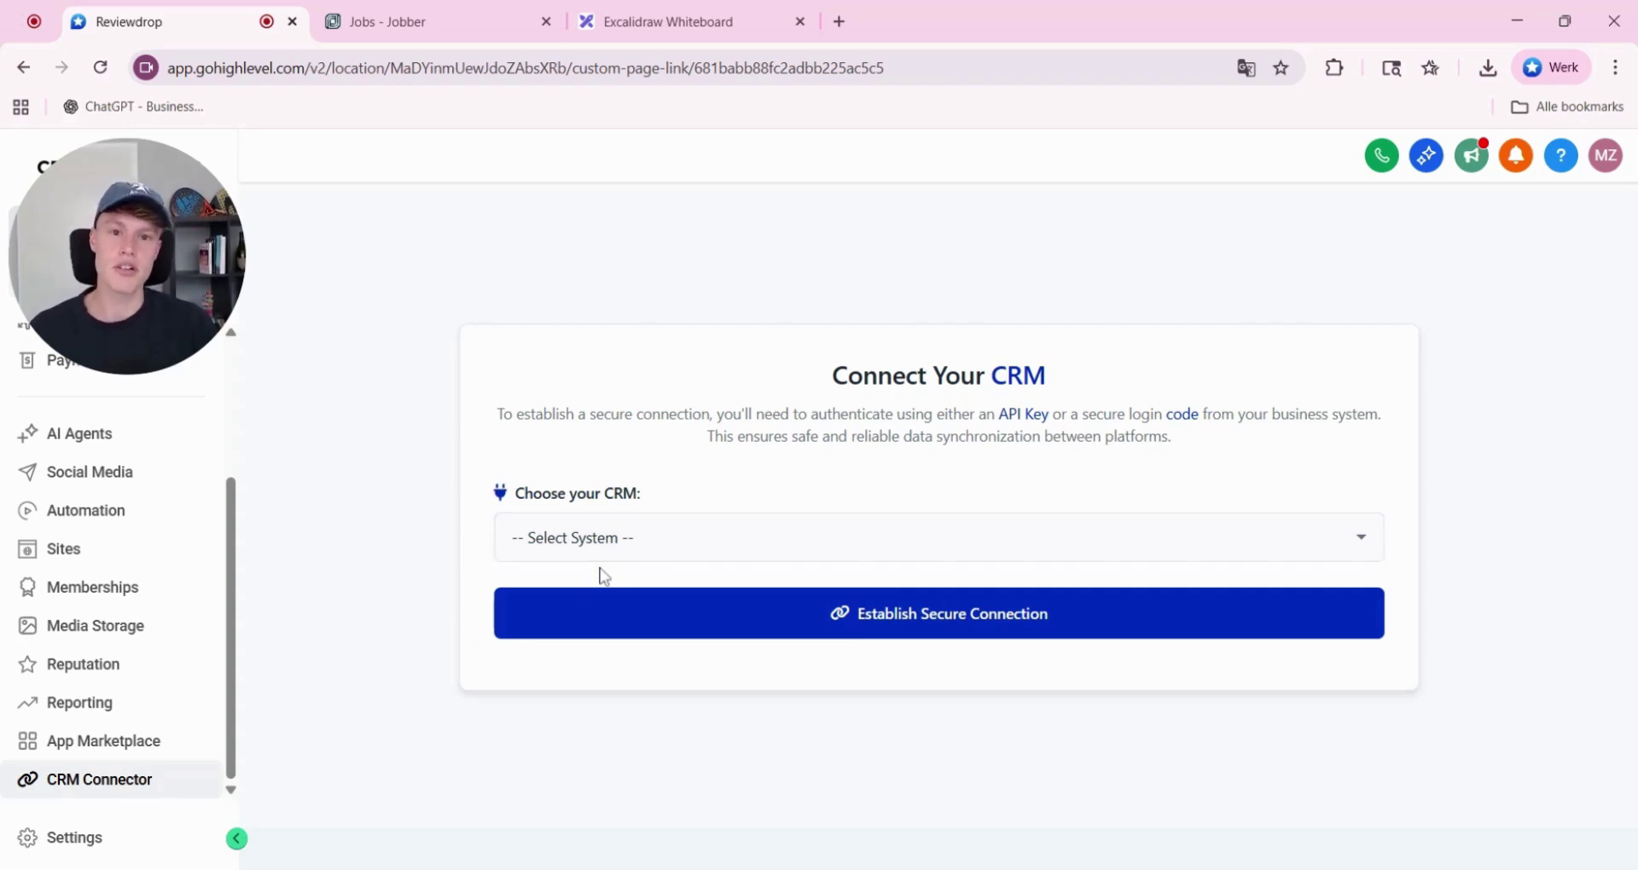
Search 'jobb' and choose Jobber as the CRM to connect
left_click(611, 543)
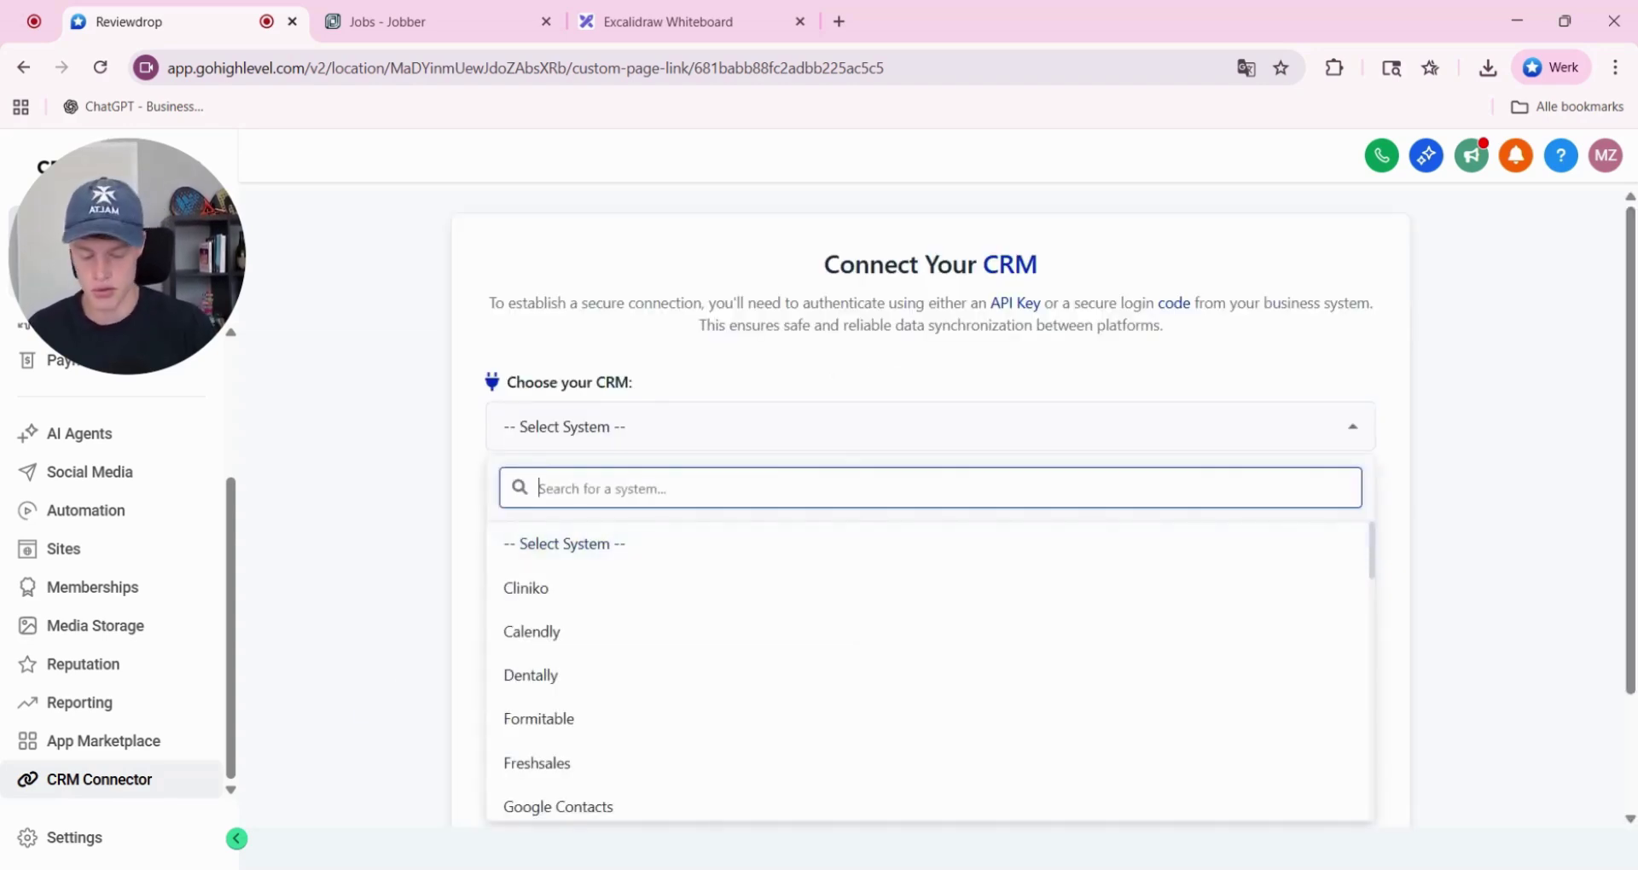
type("jobb")
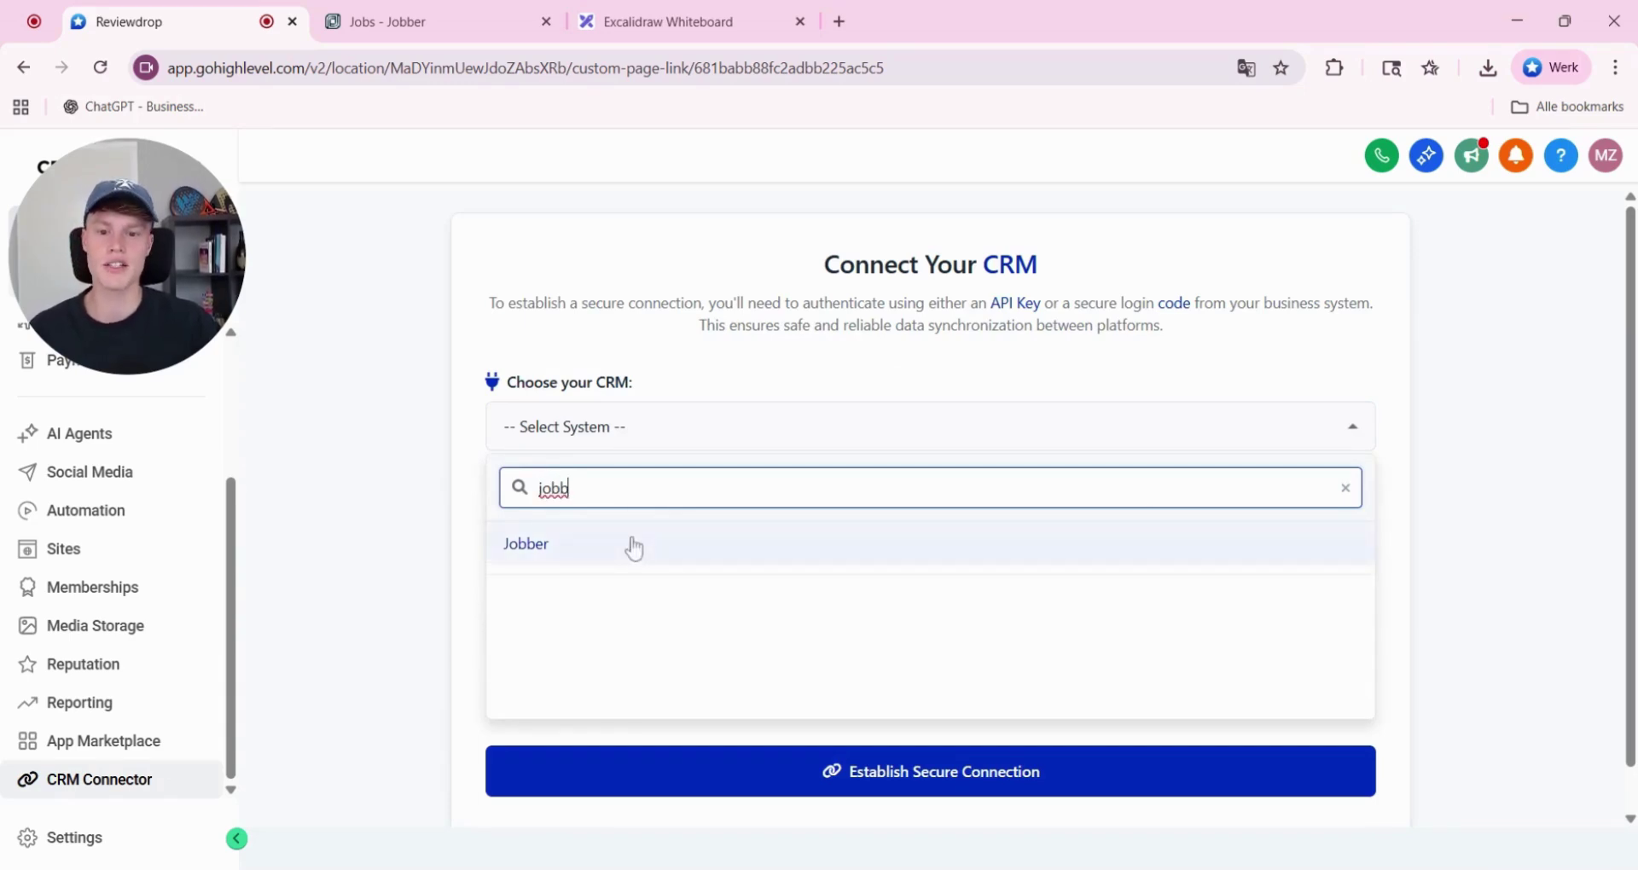
left_click(635, 549)
scroll(769, 549, "down", 1)
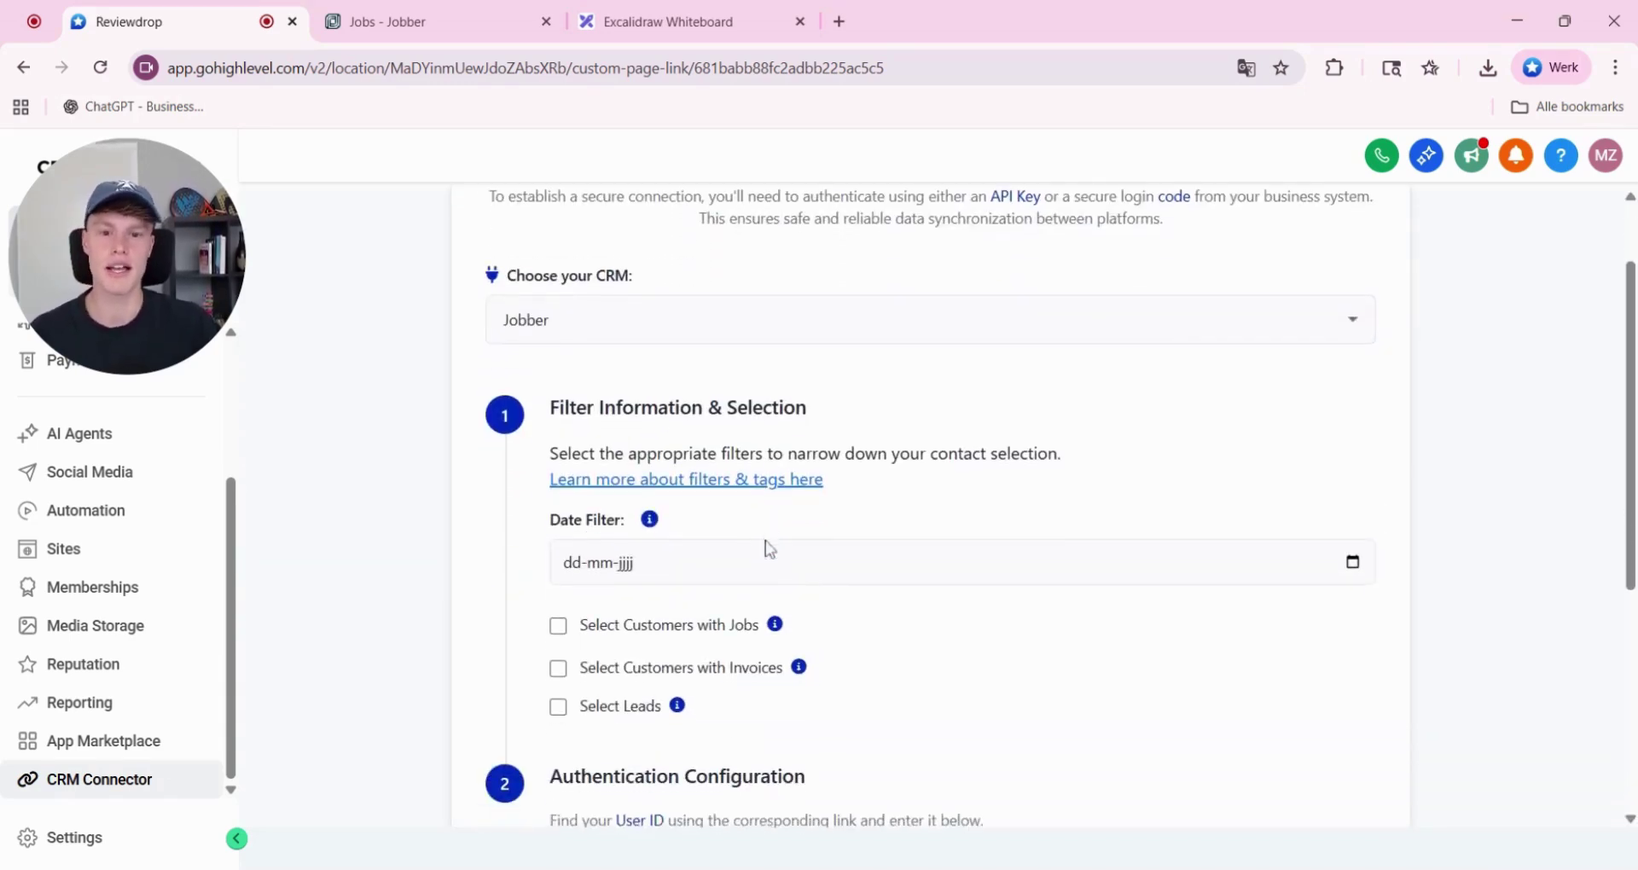
scroll(769, 548, "up", 1)
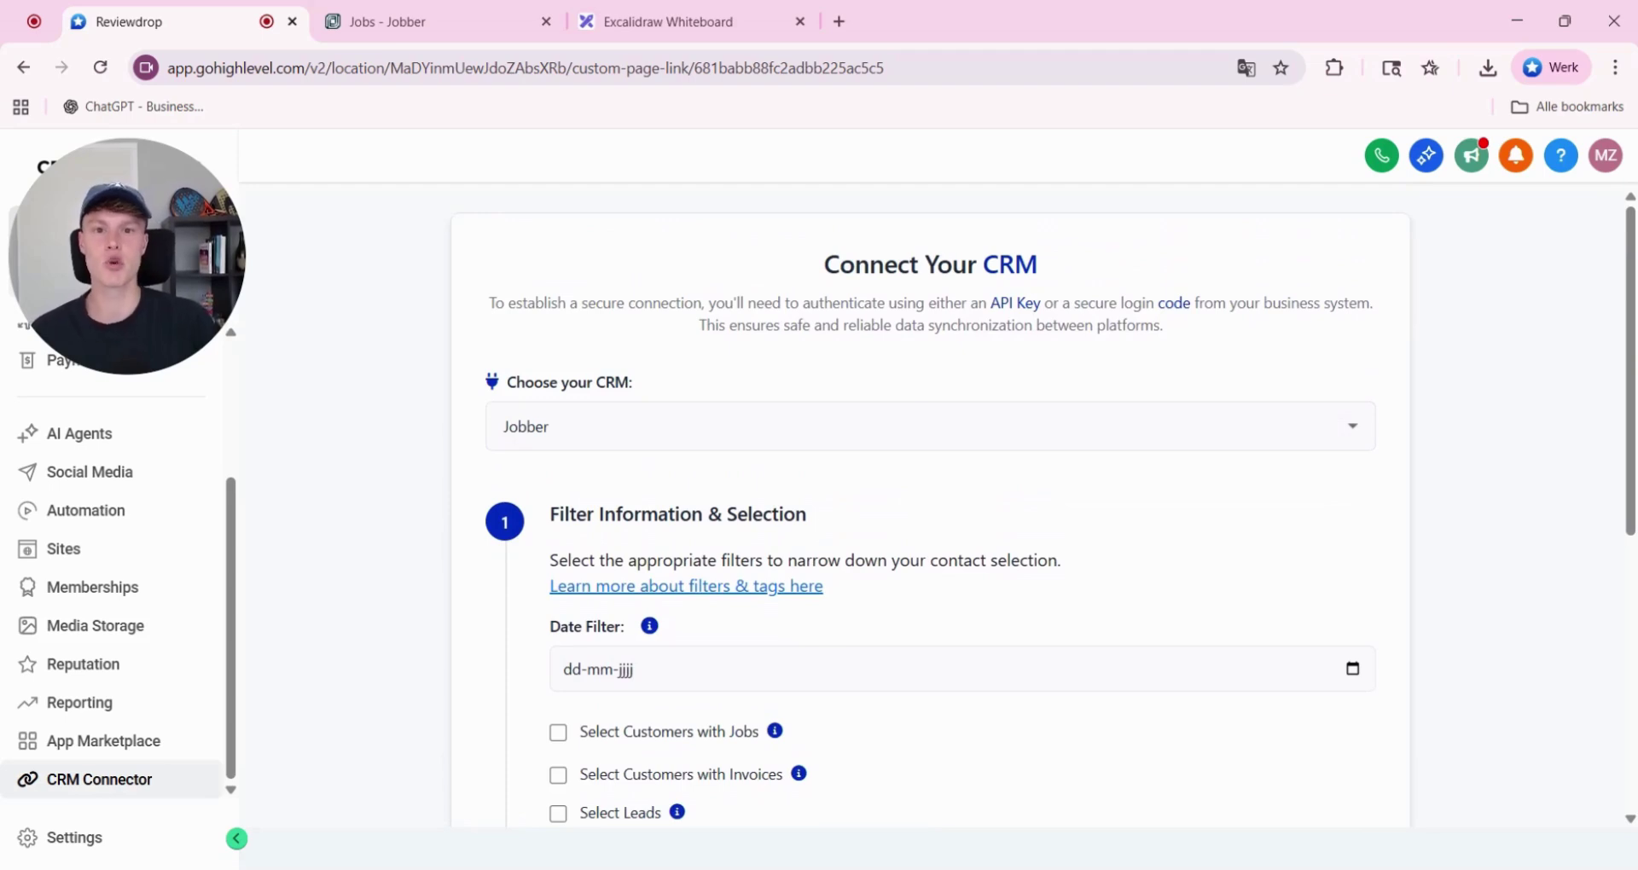
scroll(844, 541, "down", 2)
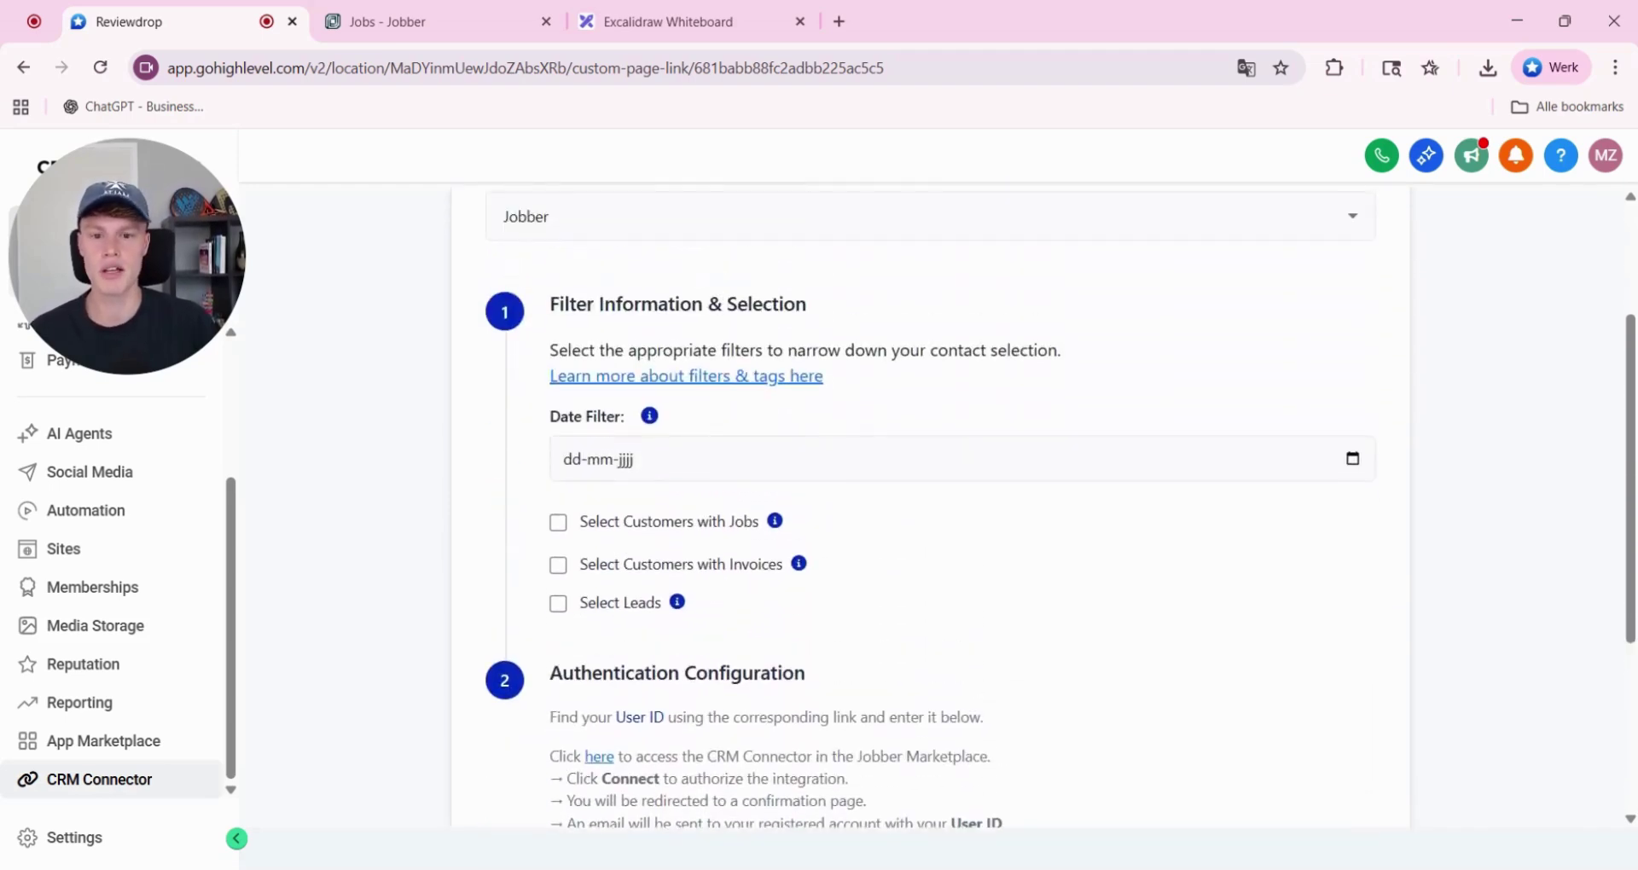
scroll(783, 490, "up", 2)
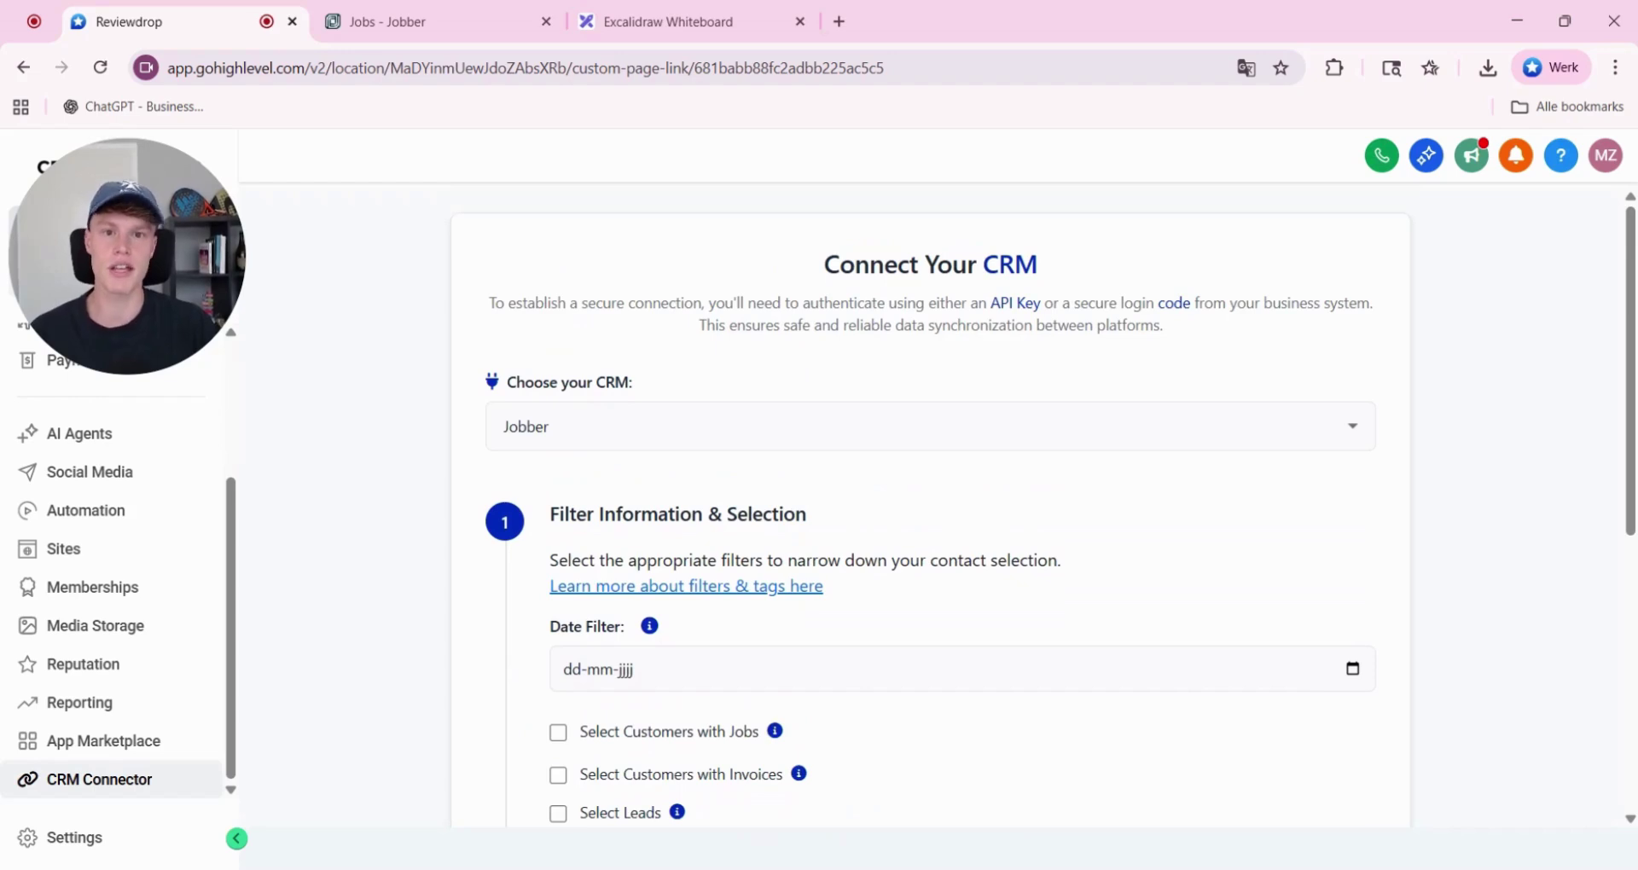
scroll(765, 566, "down", 1)
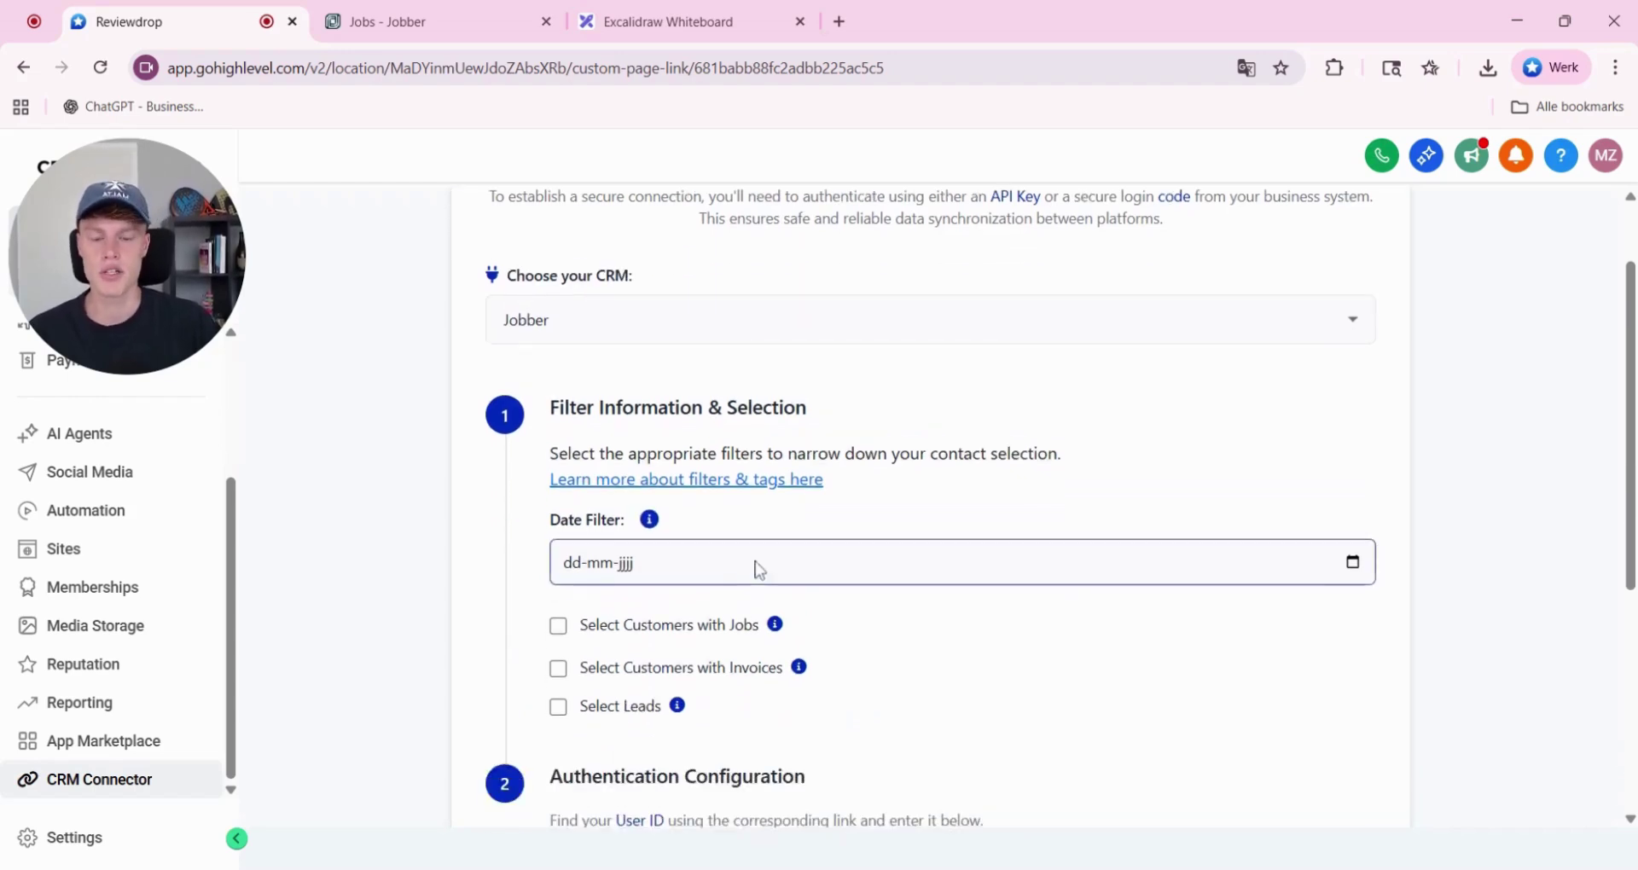
Set the date filter to 01-01-2025 and include customers with jobs in the sync
left_click(760, 570)
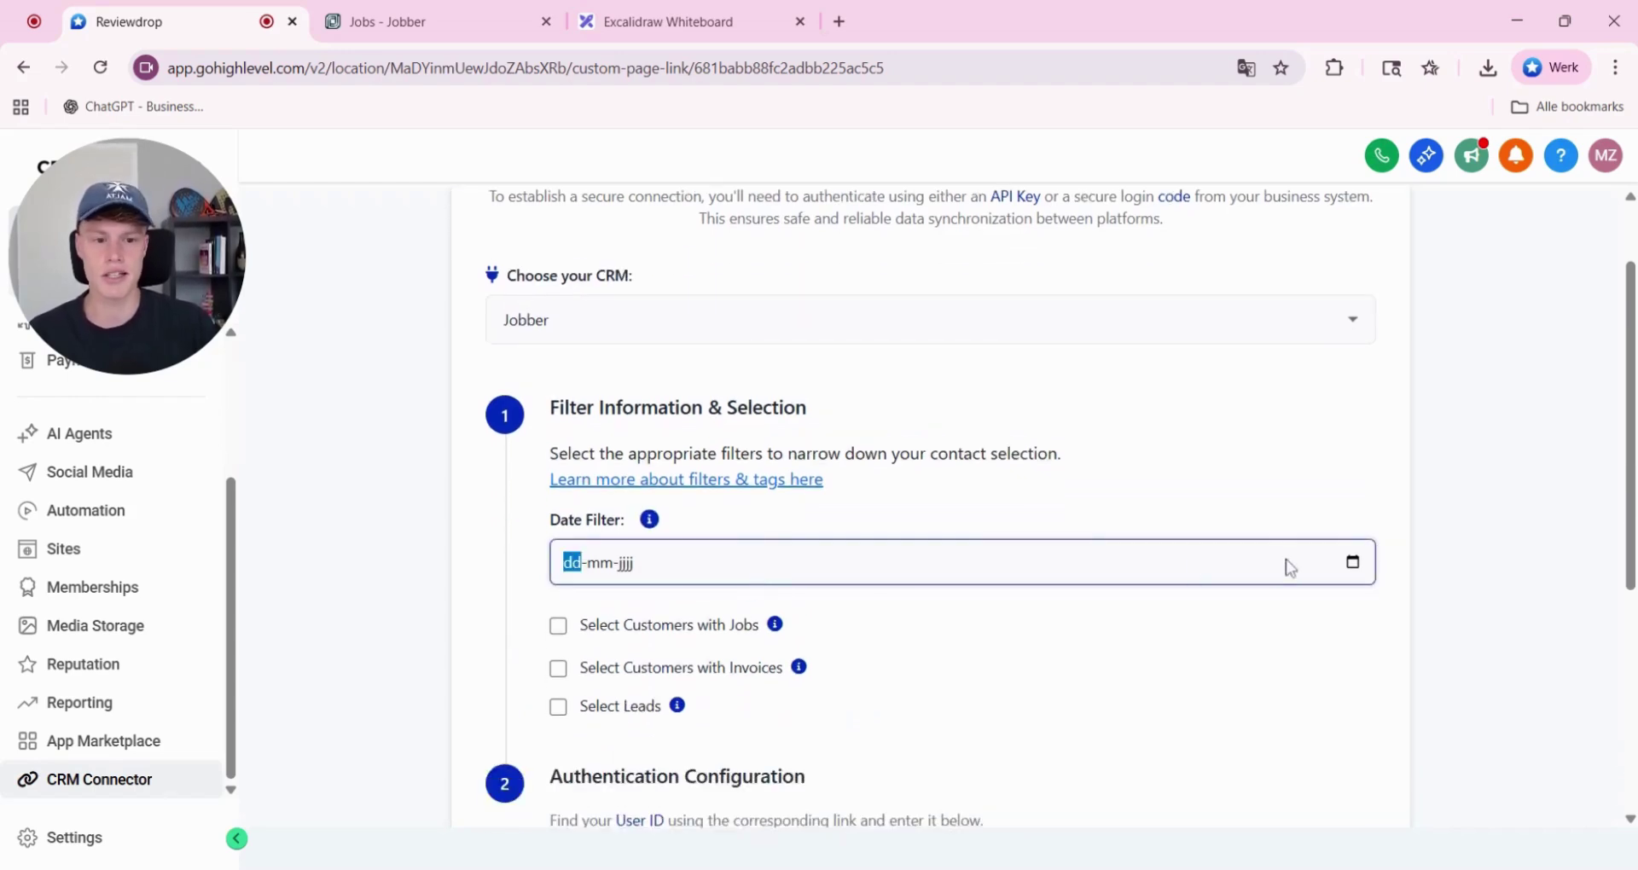
left_click(1353, 562)
left_click(783, 304)
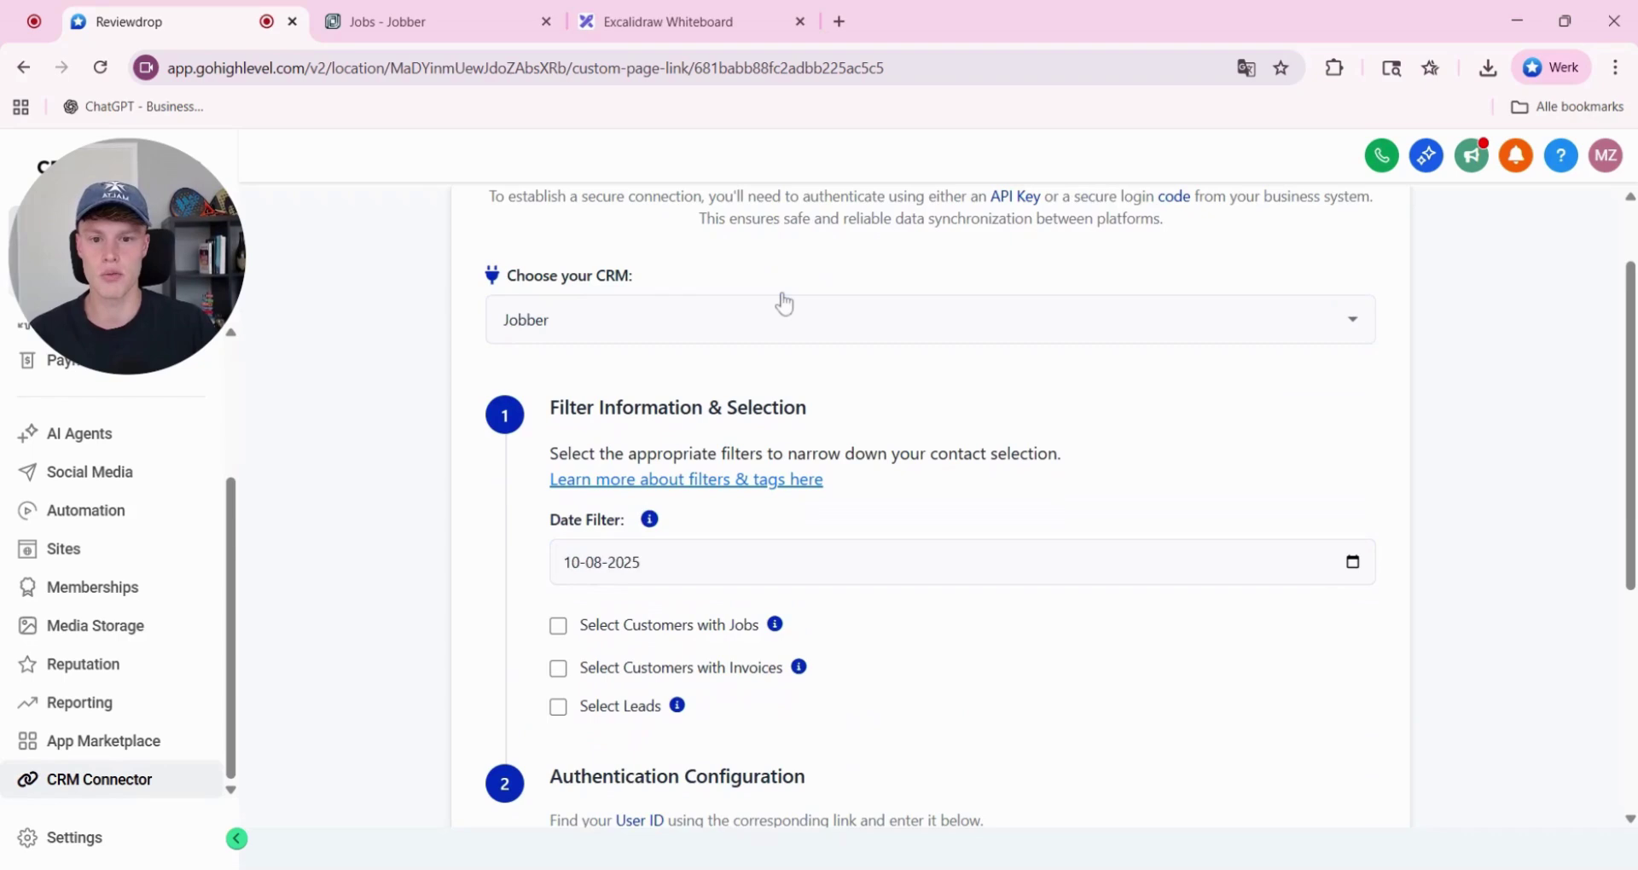
left_click(784, 303)
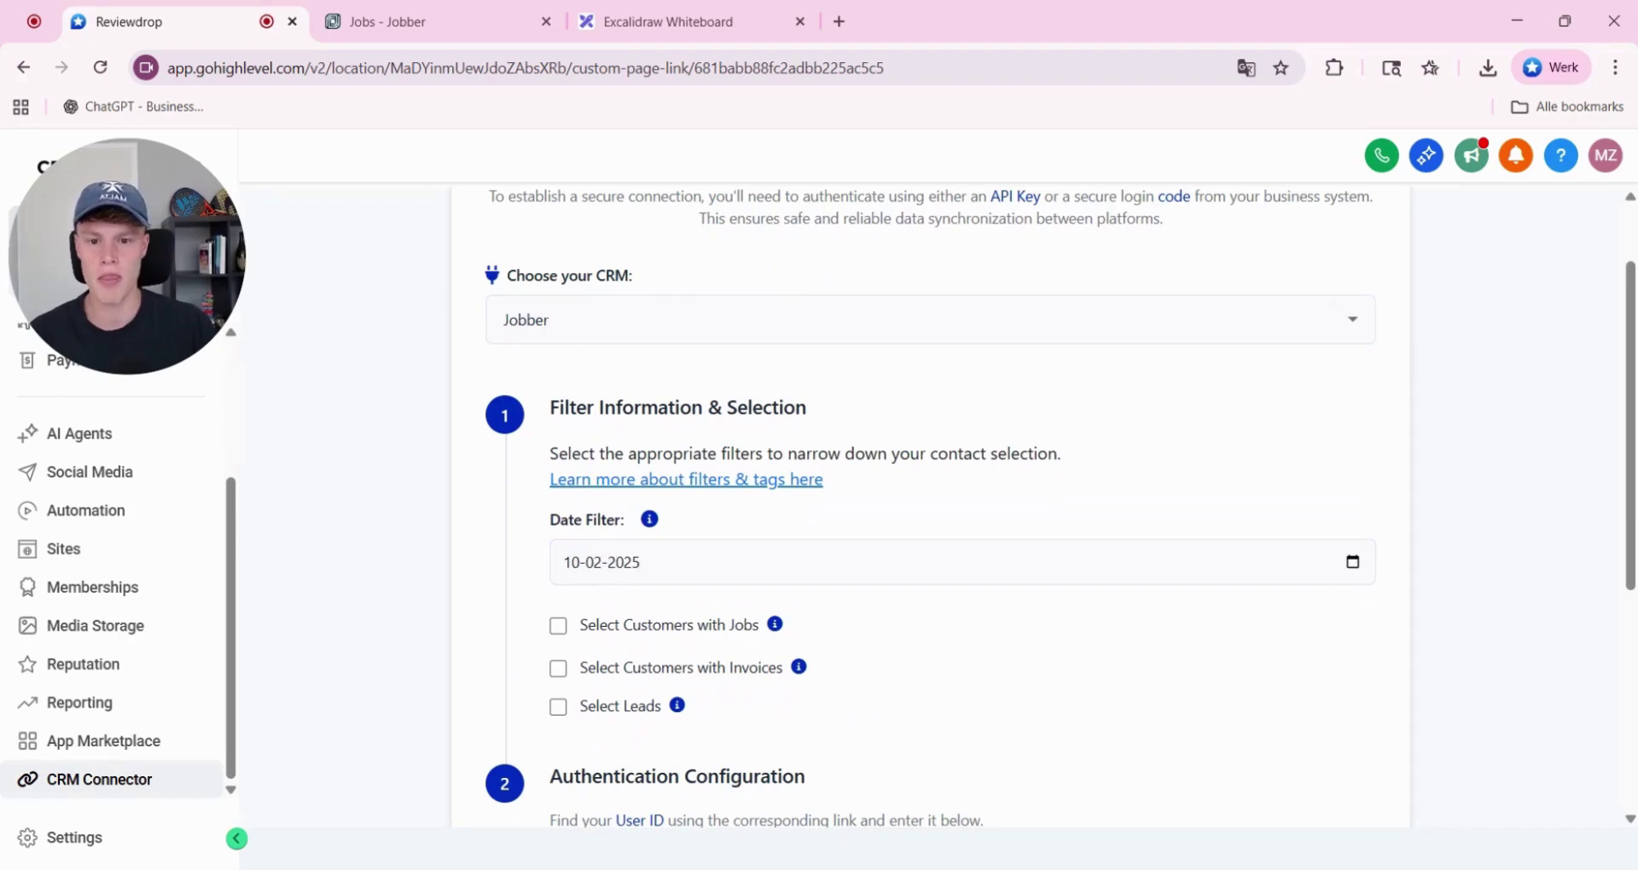
left_click(635, 366)
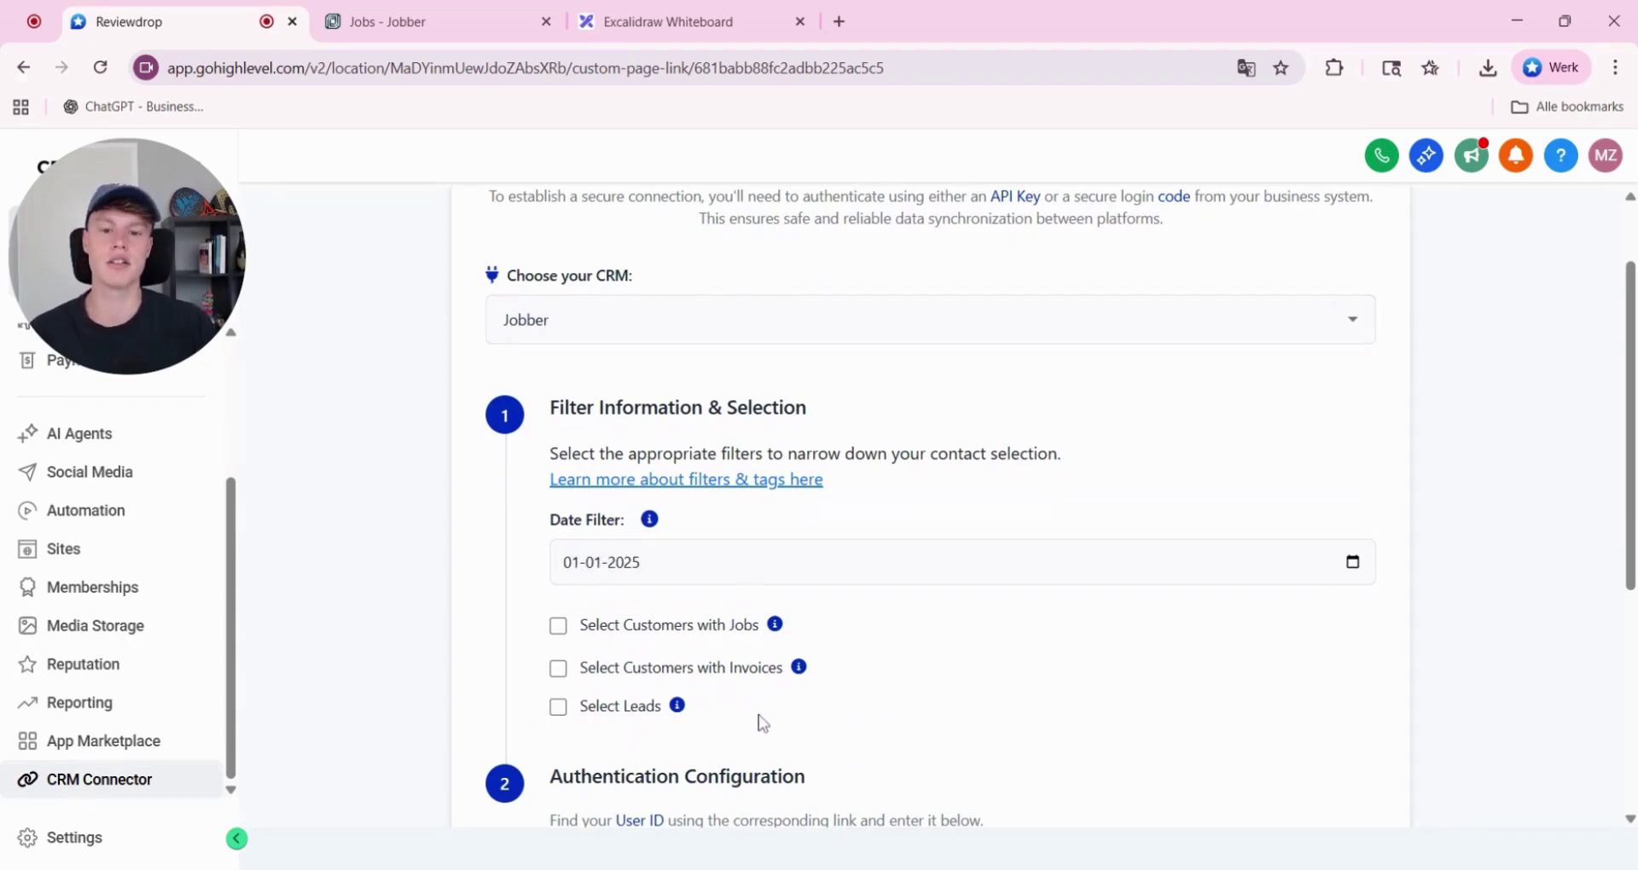
left_click(559, 627)
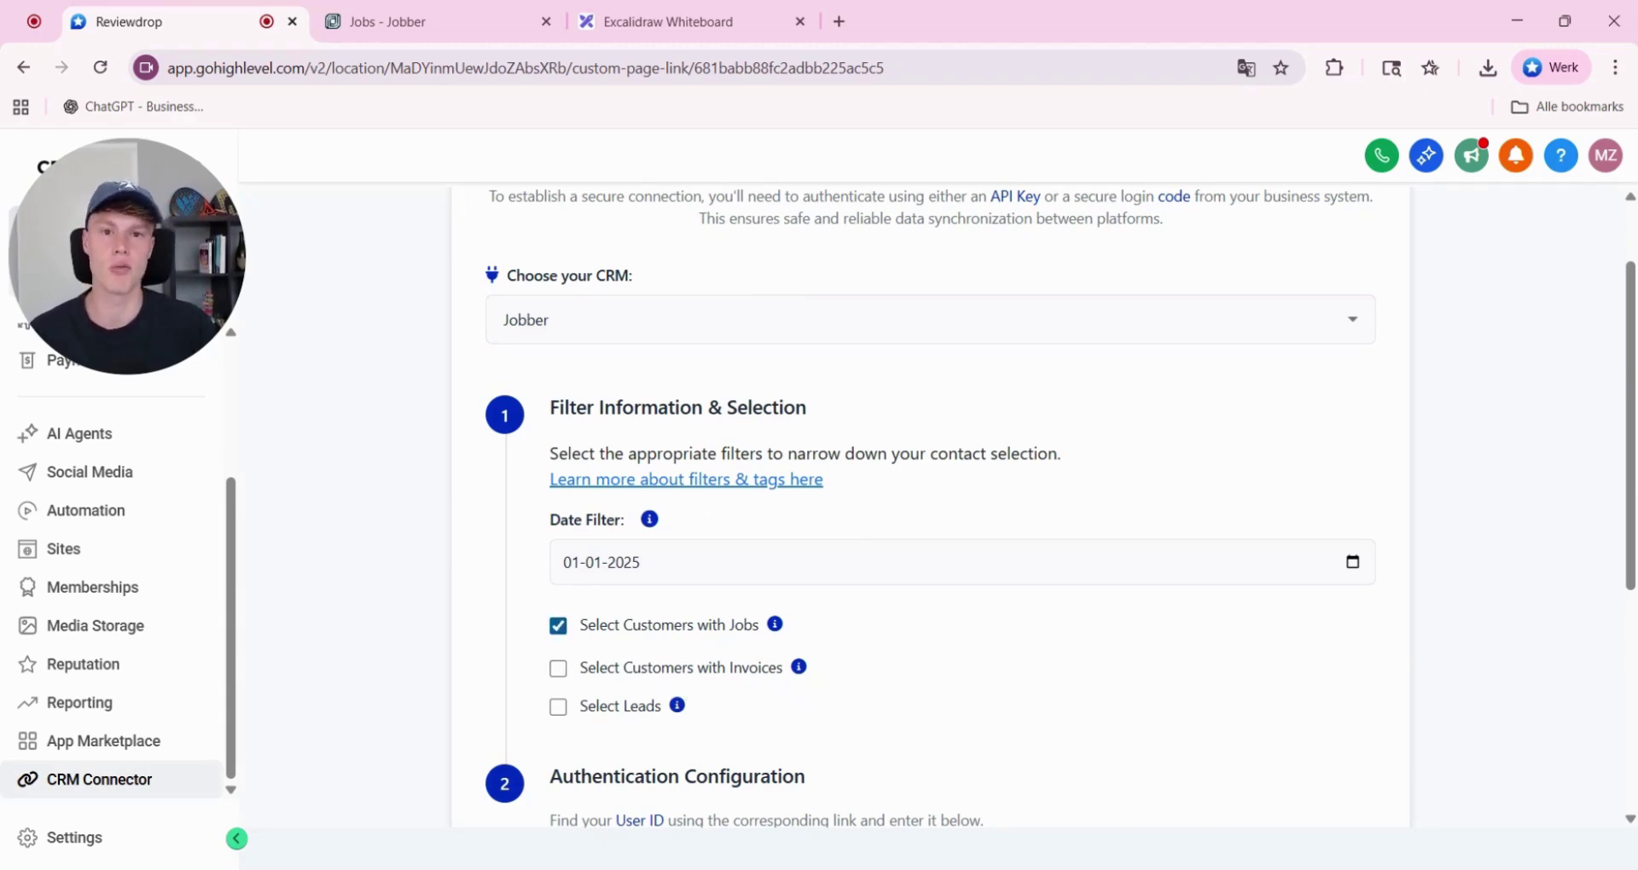
scroll(883, 650, "down", 2)
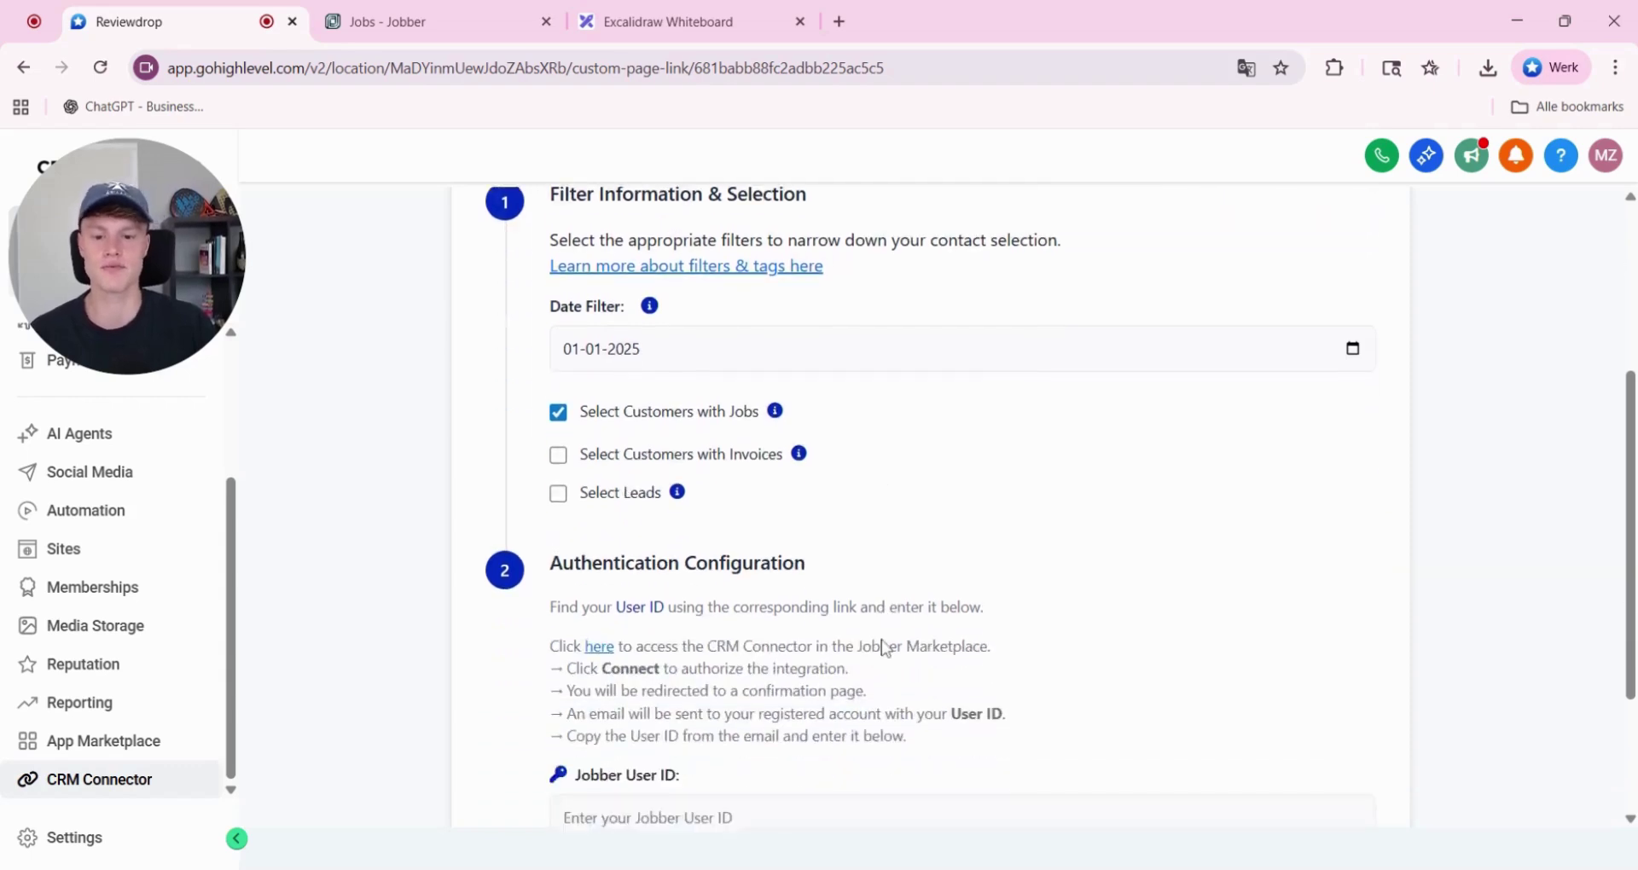
scroll(628, 695, "down", 1)
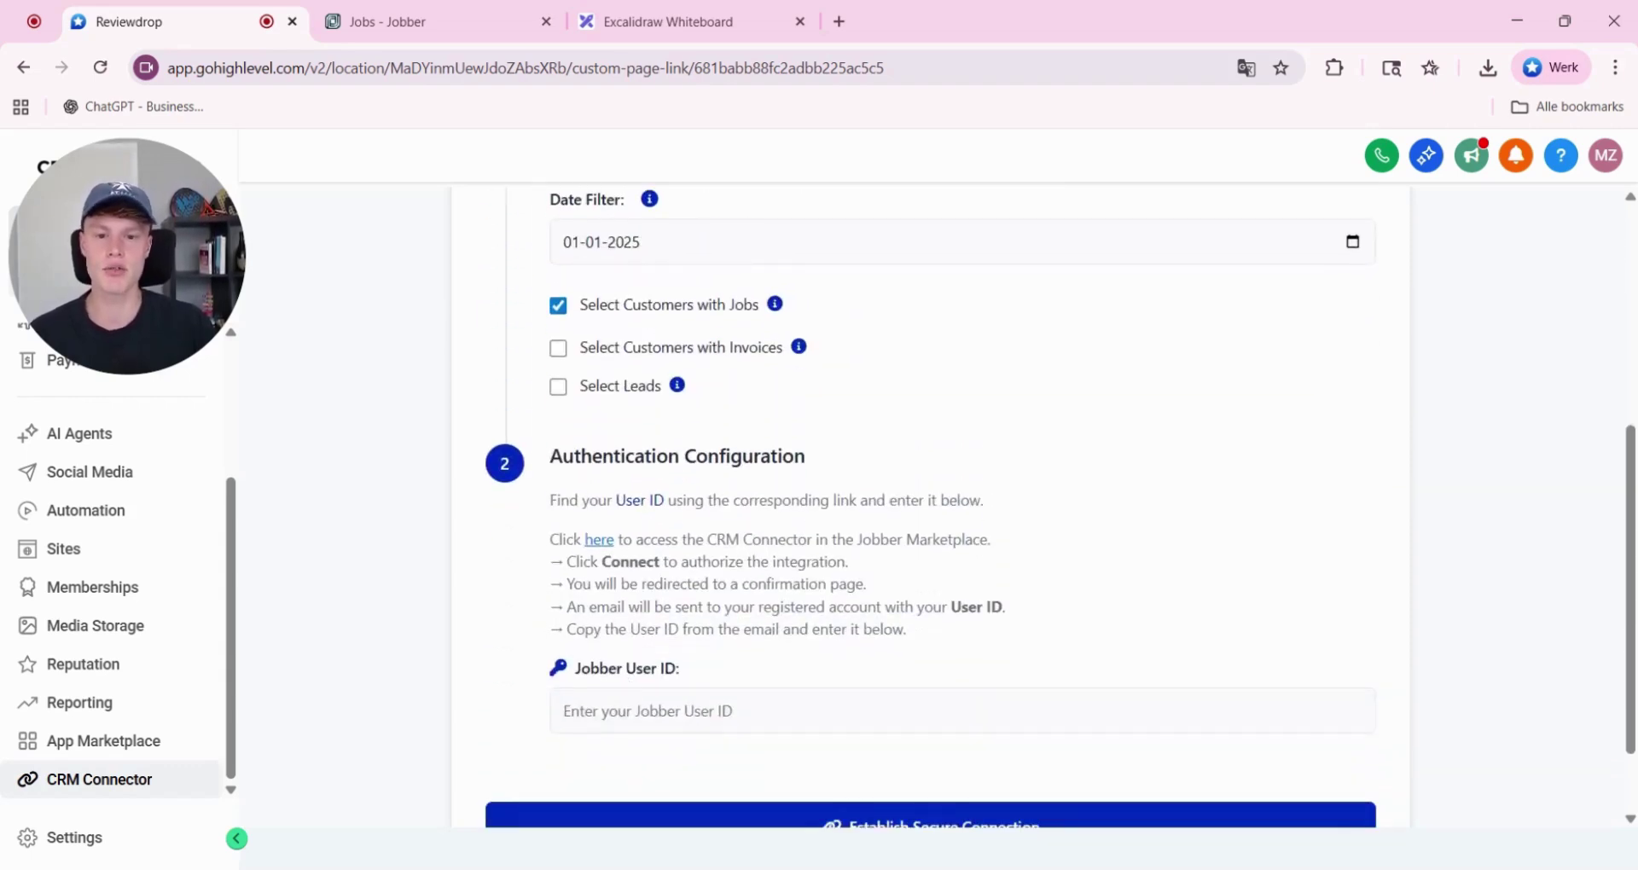
In the Jobber tab, go to the App Marketplace and open the CRM Connector card
left_click(475, 19)
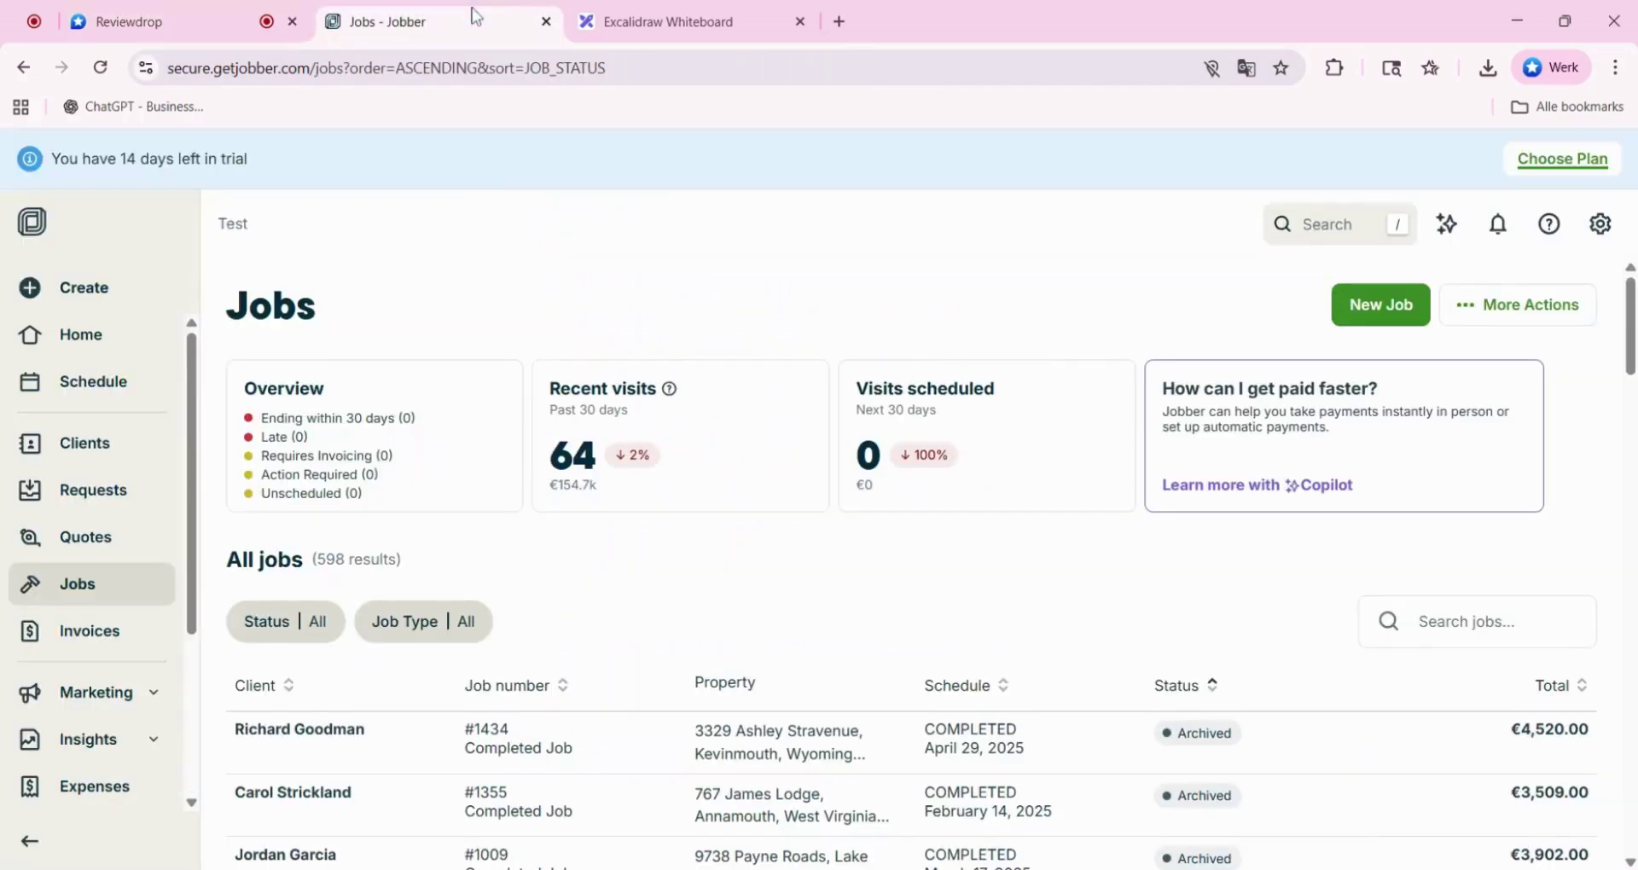
scroll(109, 704, "down", 3)
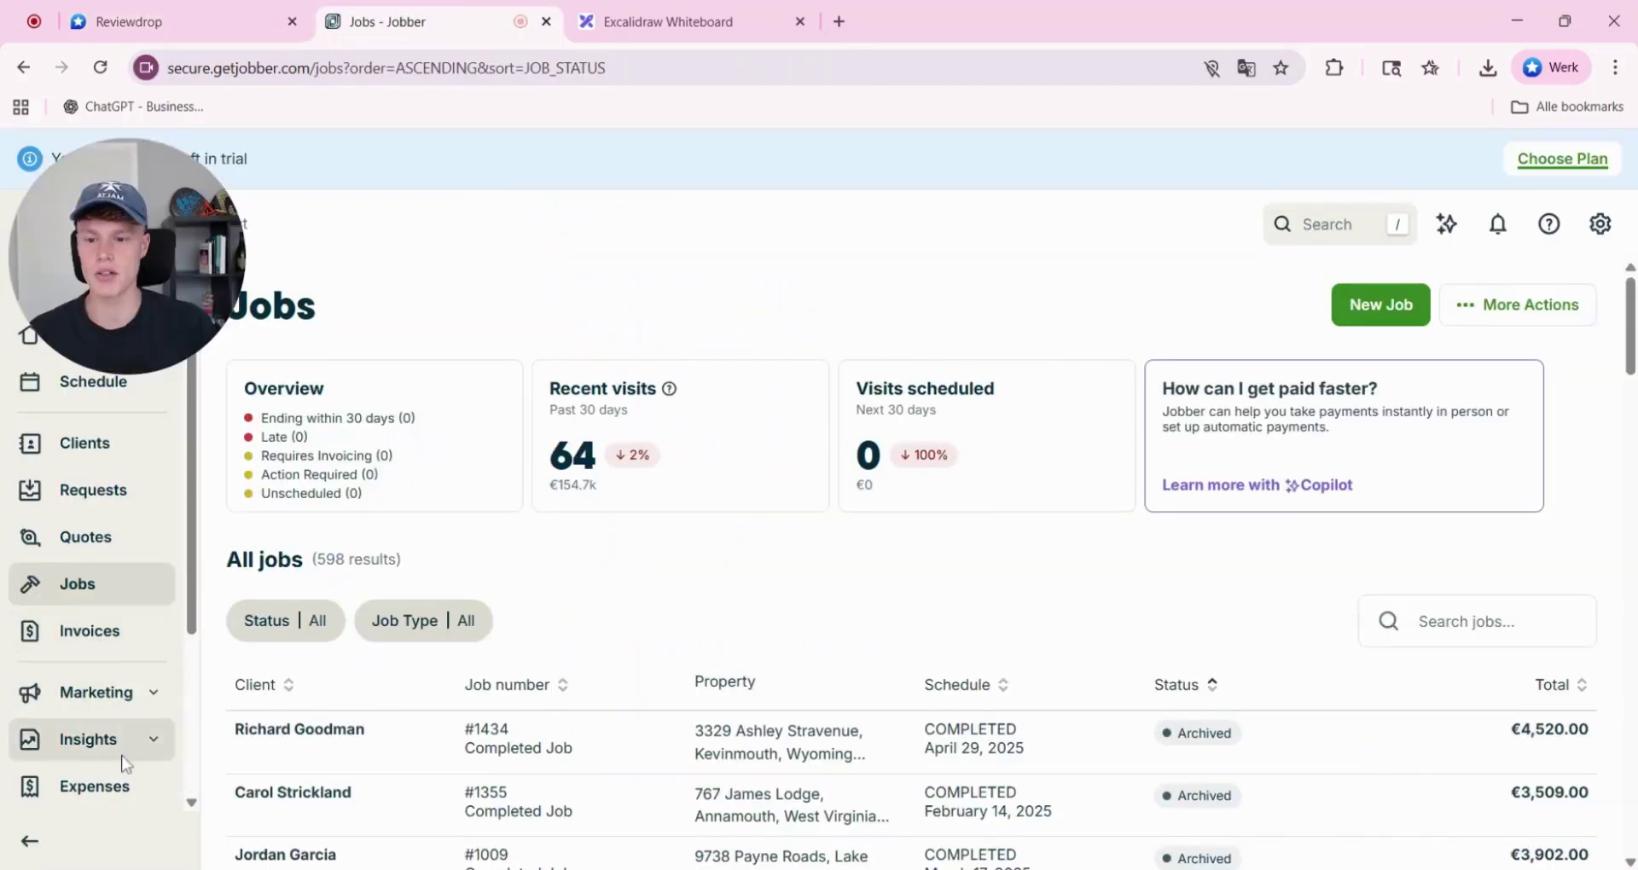
left_click(125, 680)
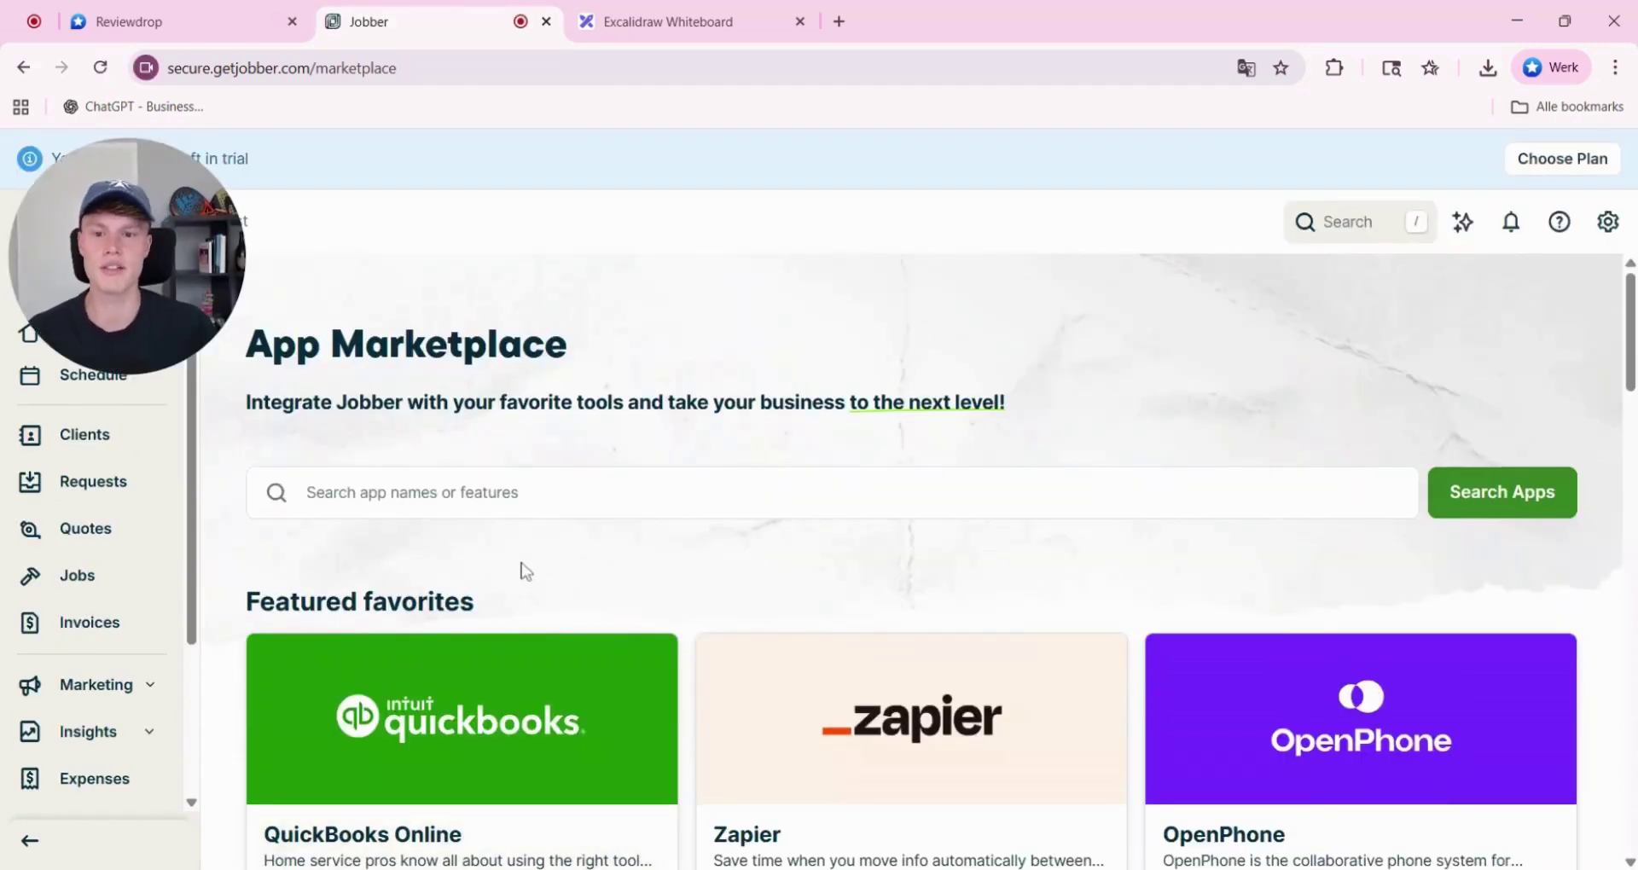
scroll(526, 571, "down", 1)
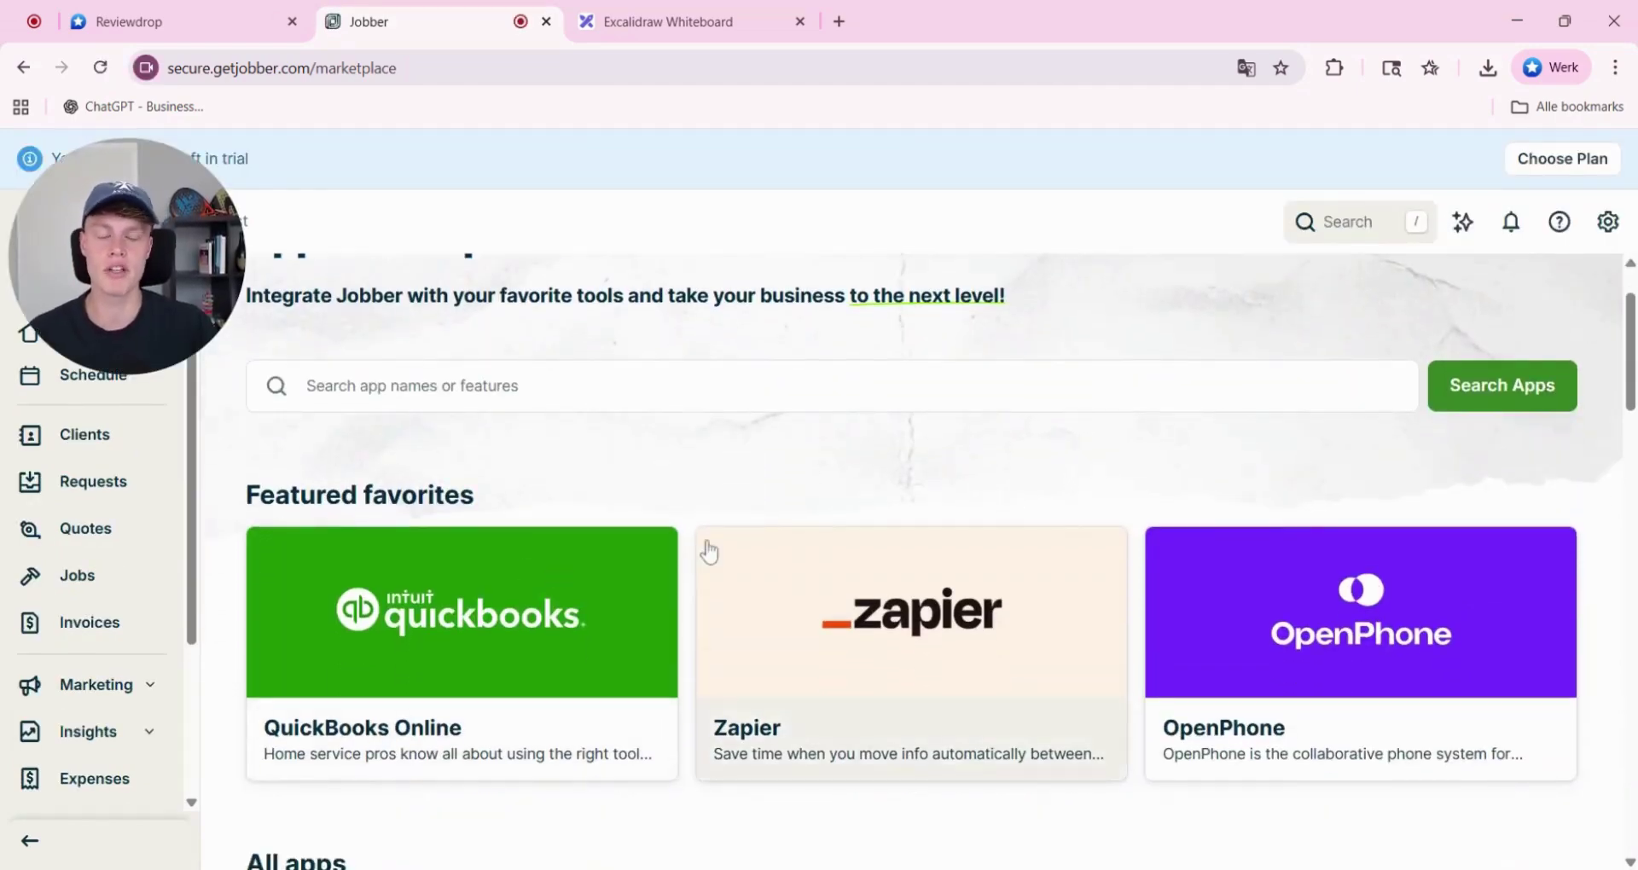
scroll(706, 550, "down", 5)
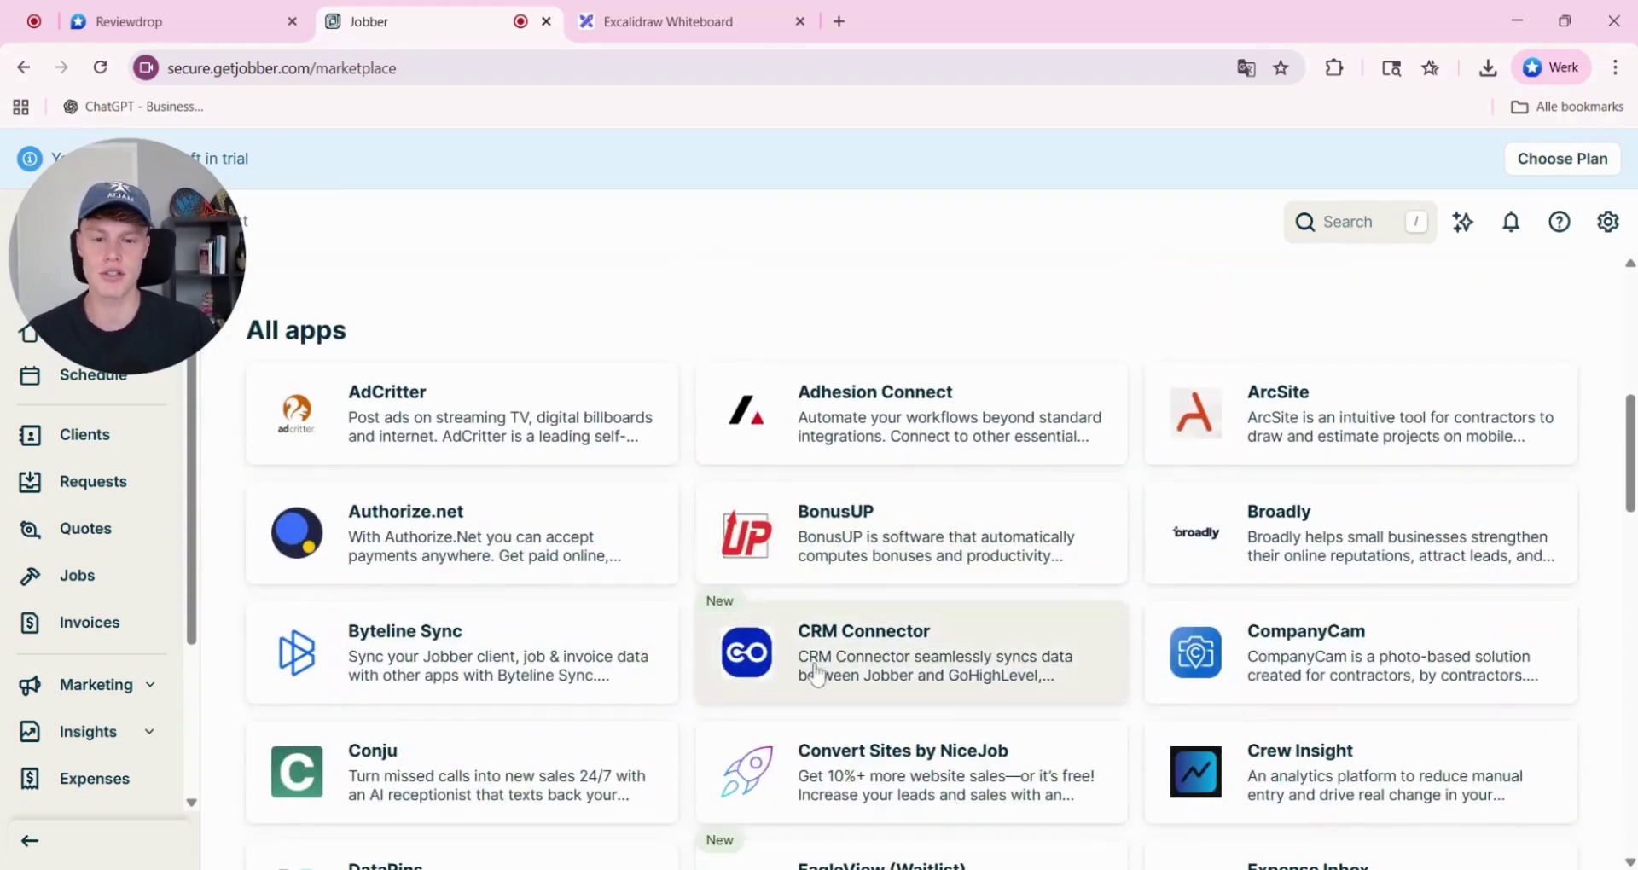
left_click(791, 660)
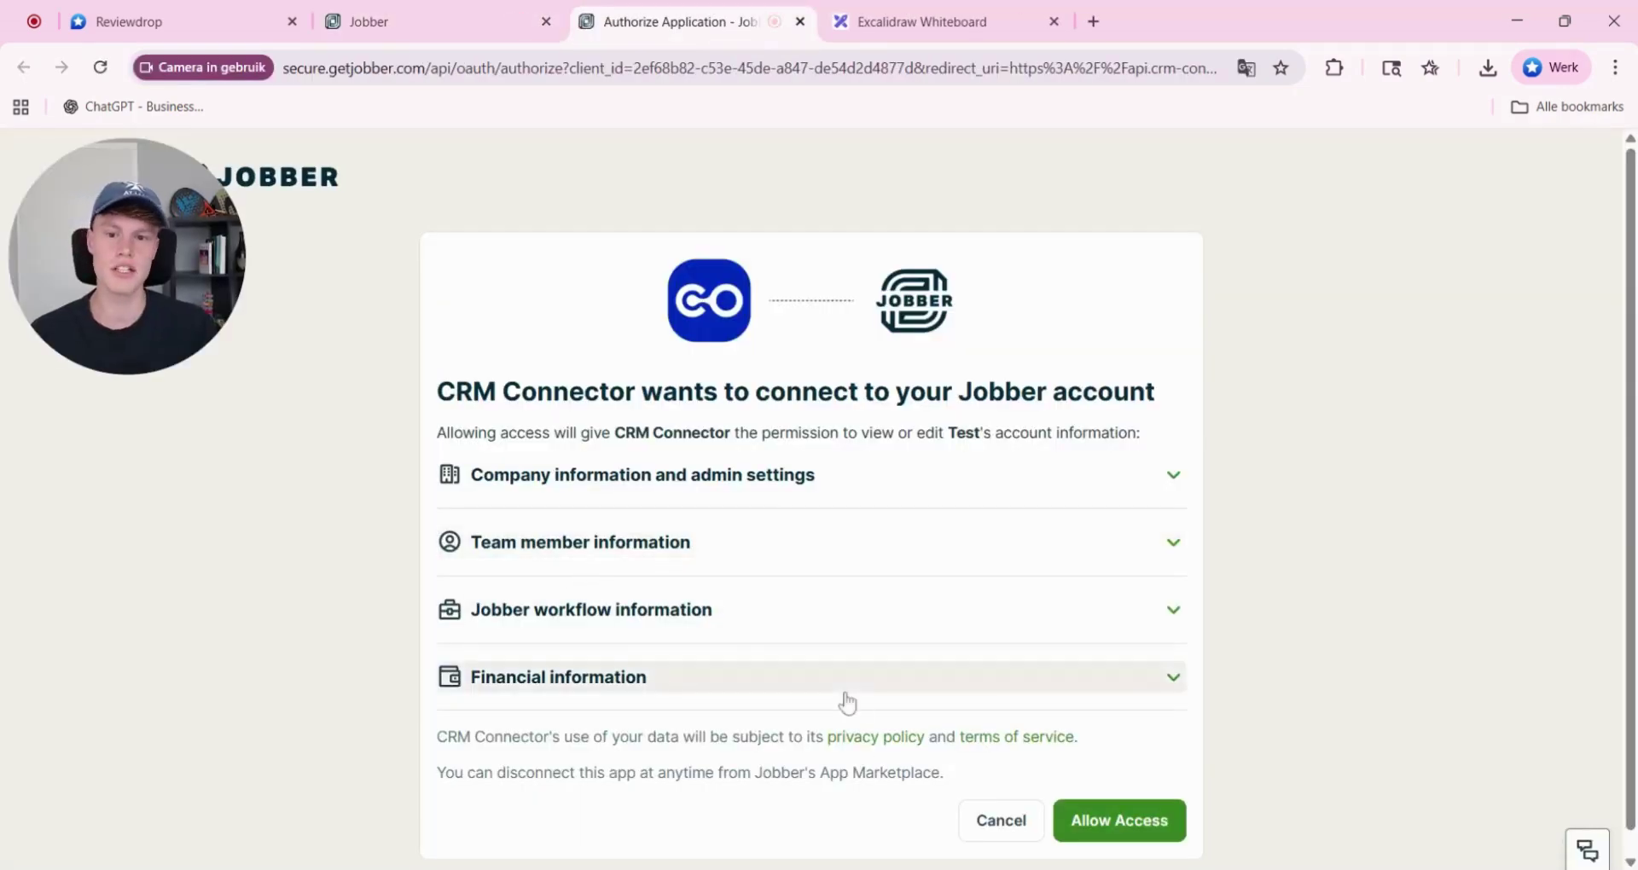
Allow CRM Connector access to the Jobber account
left_click(1114, 833)
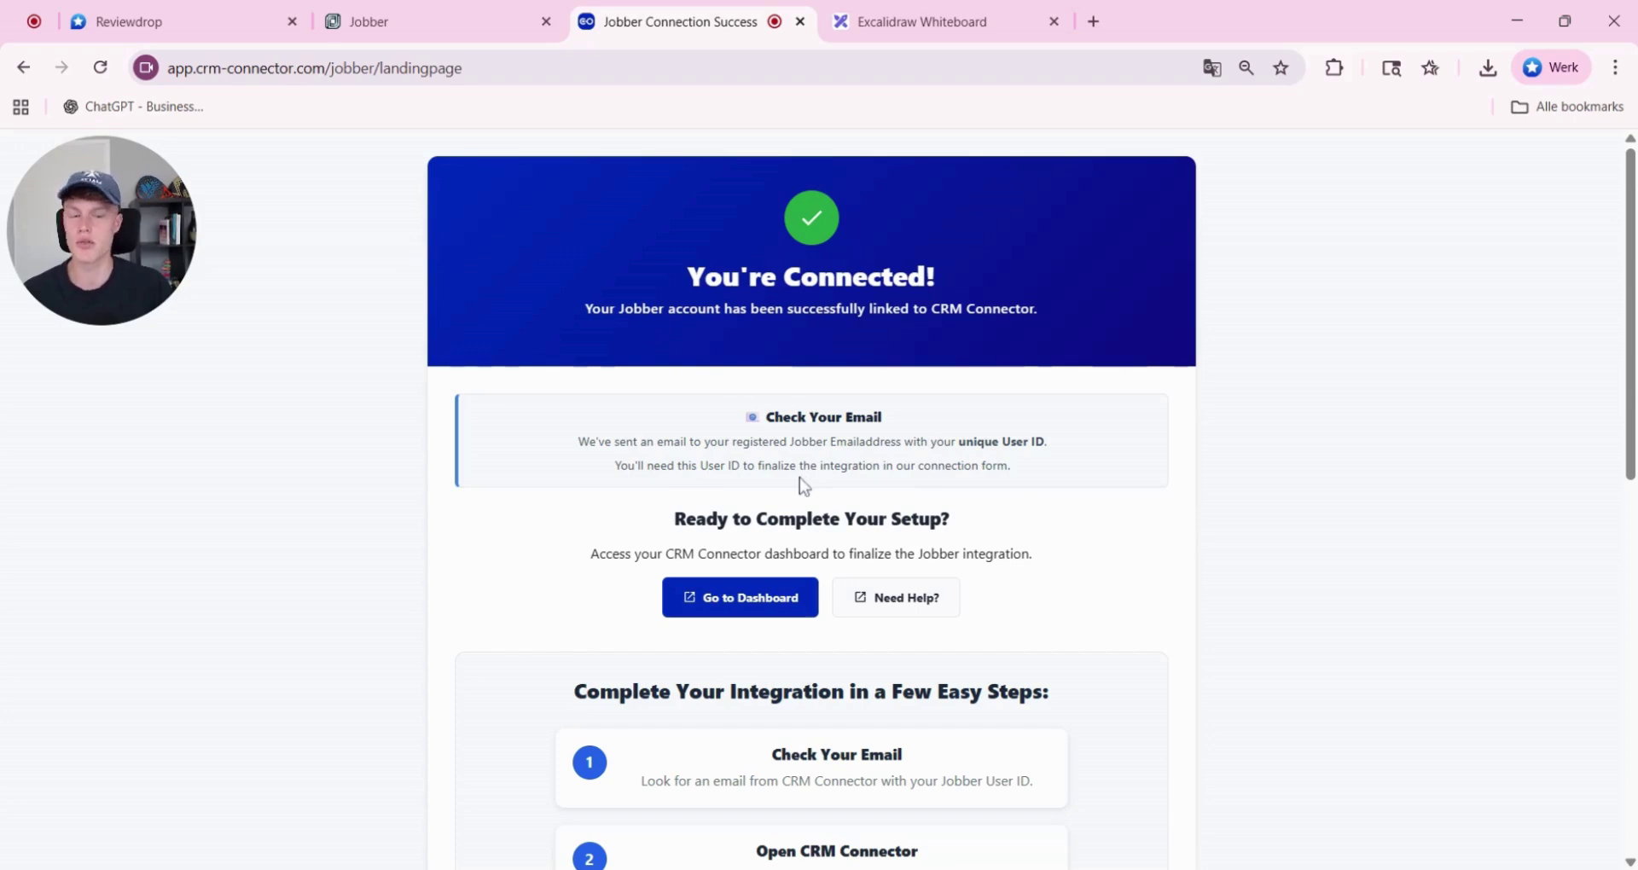
Return to the Jobs - Jobber browser tab
left_click(401, 22)
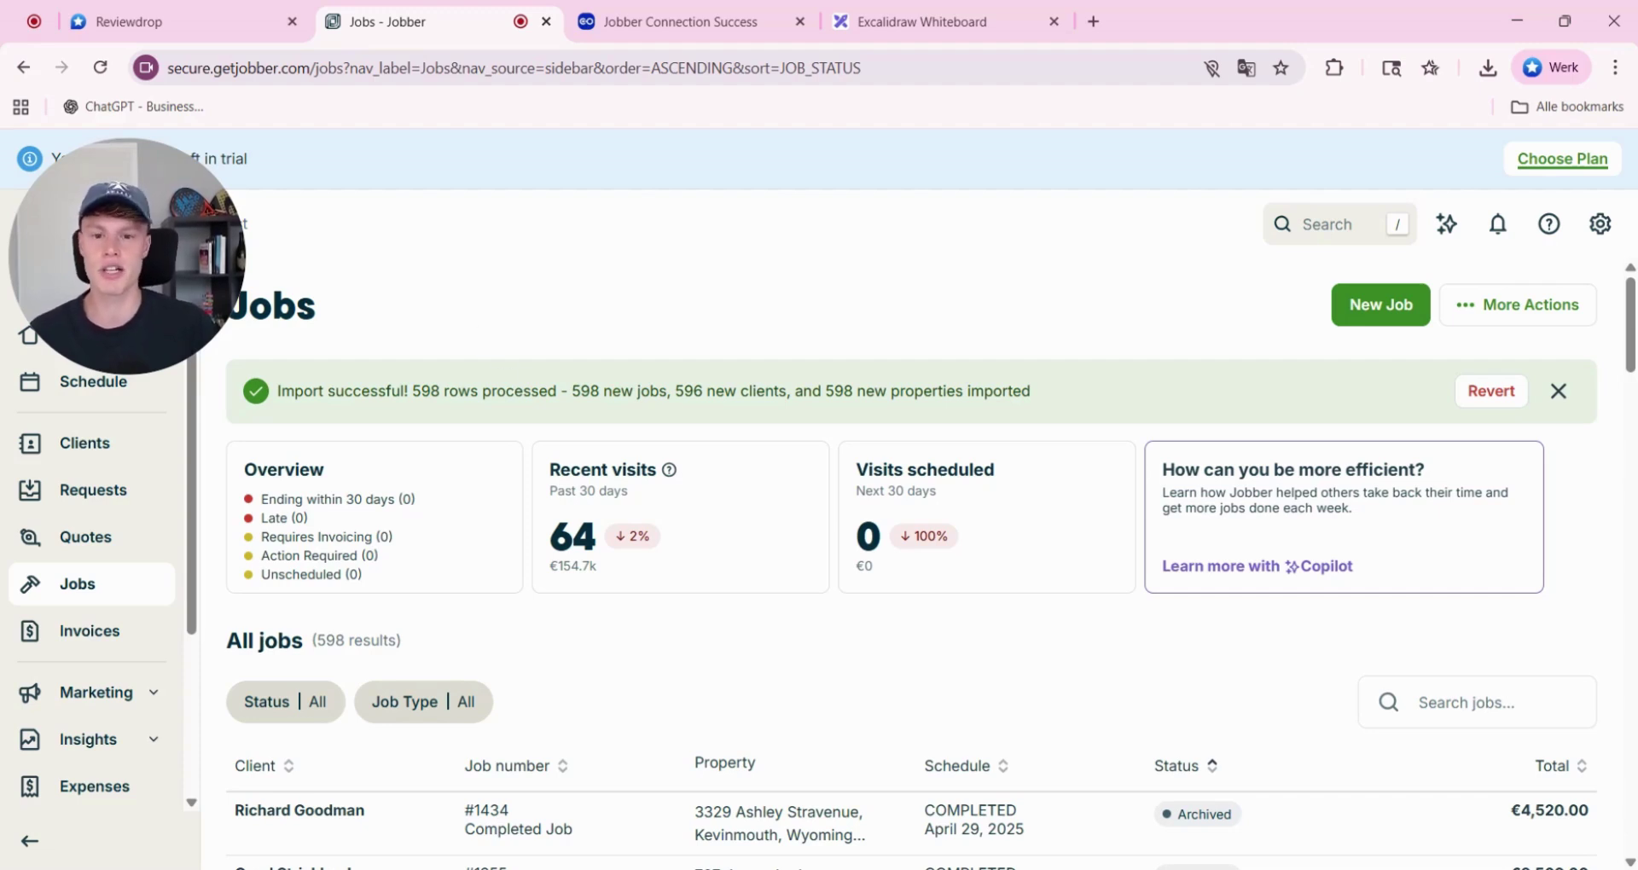
Scroll through the 598 Jobber jobs, then go back to the HighLevel Contacts tab
scroll(673, 420, "down", 1)
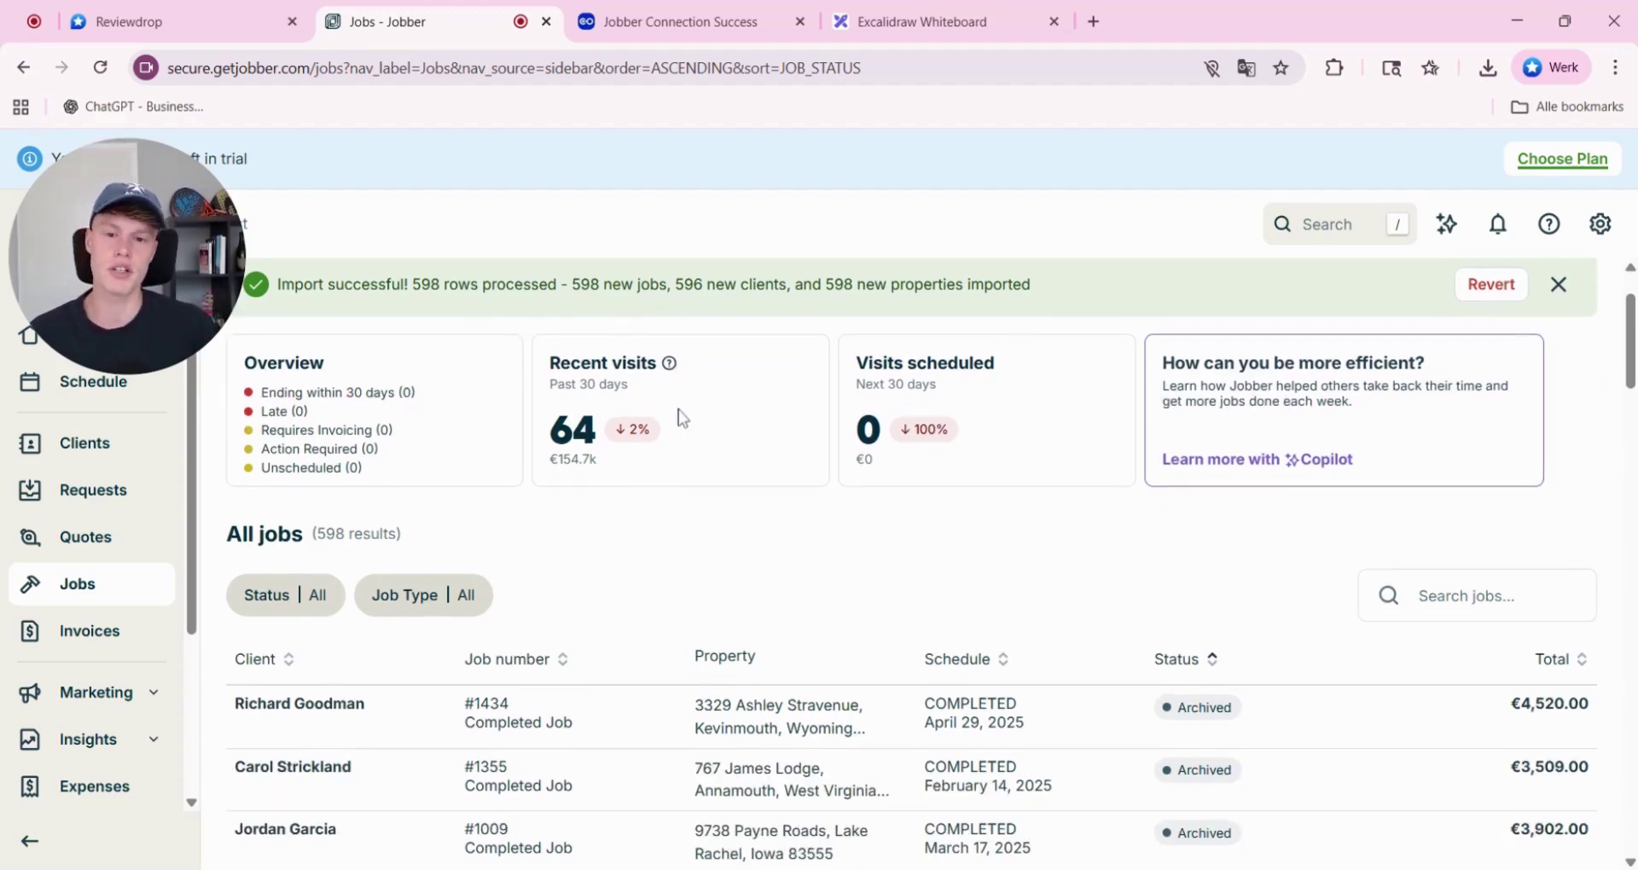
left_click(197, 21)
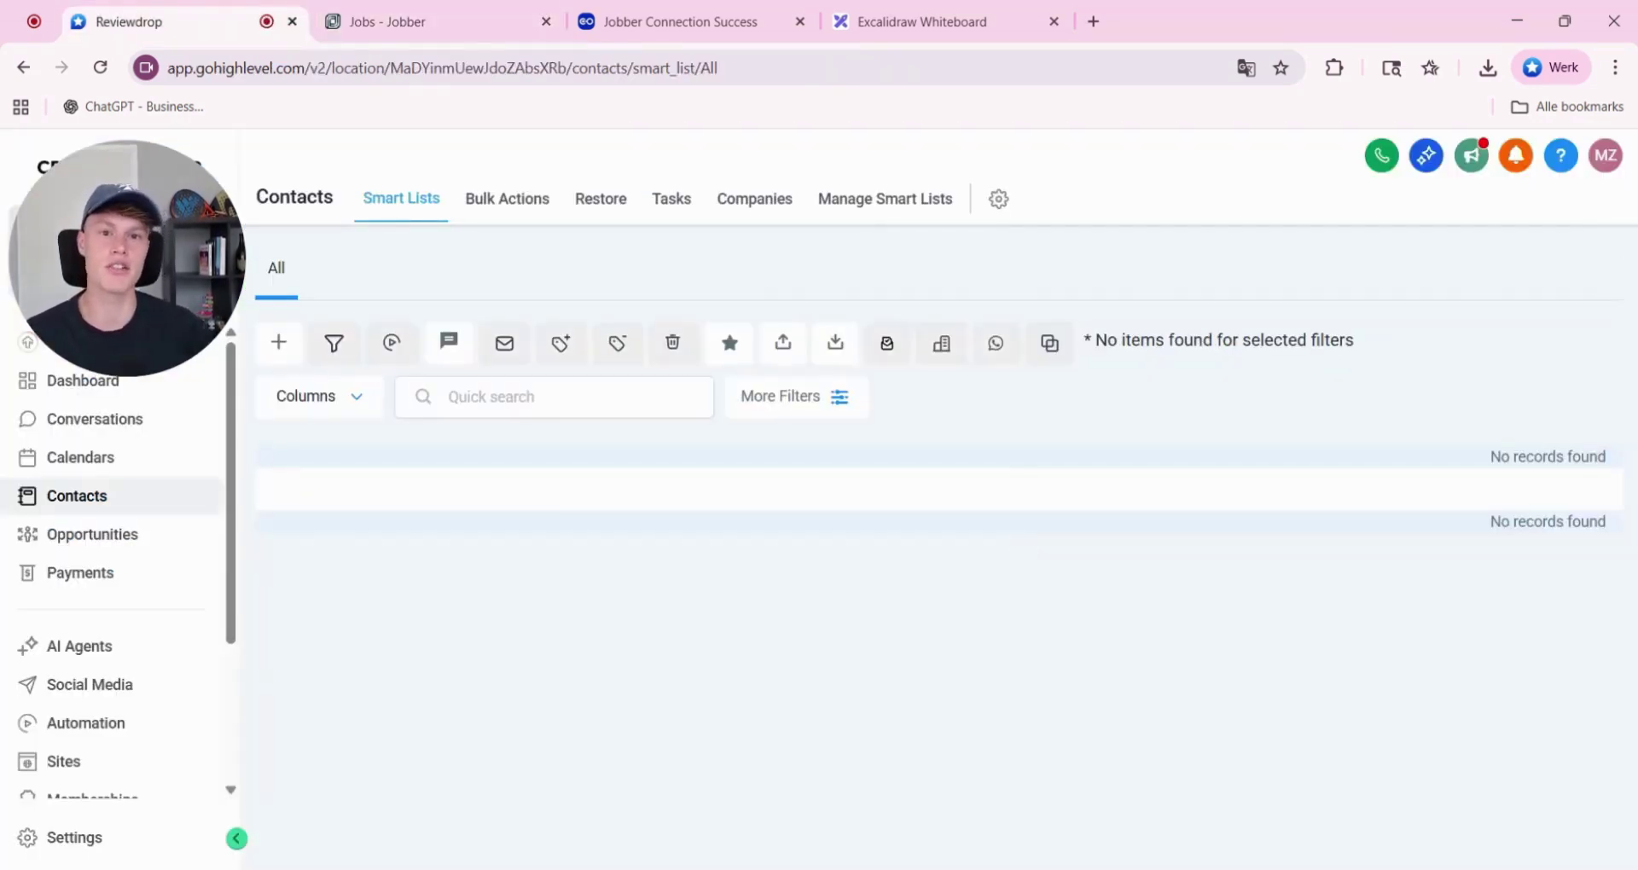
Open CRM Connector from the sidebar and select Jobber as the system to connect
scroll(120, 687, "down", 3)
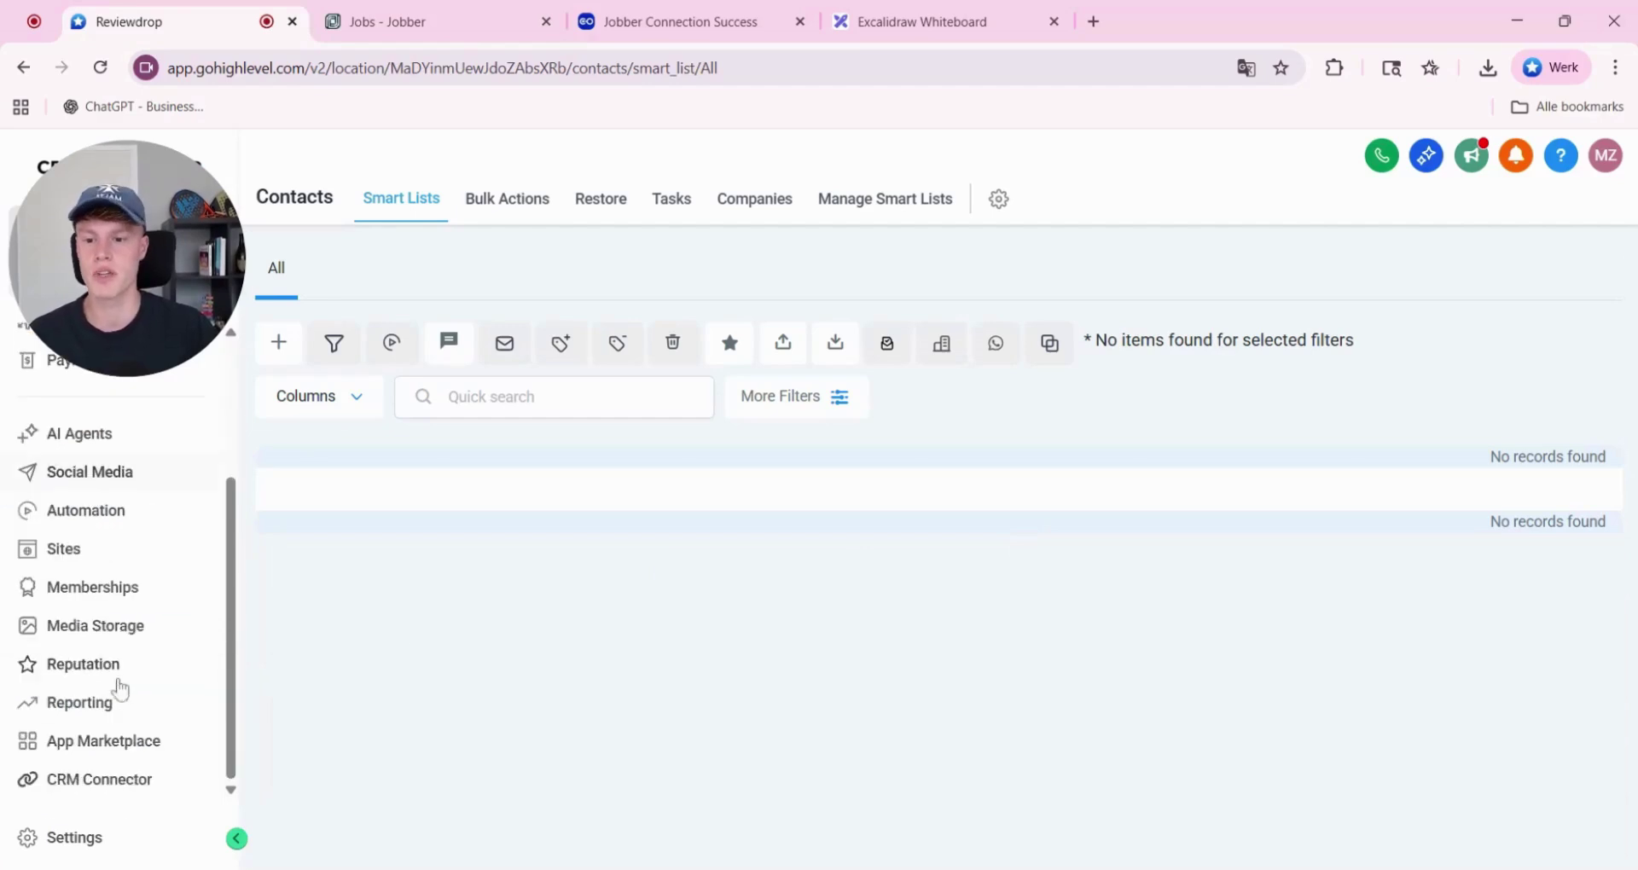
left_click(145, 786)
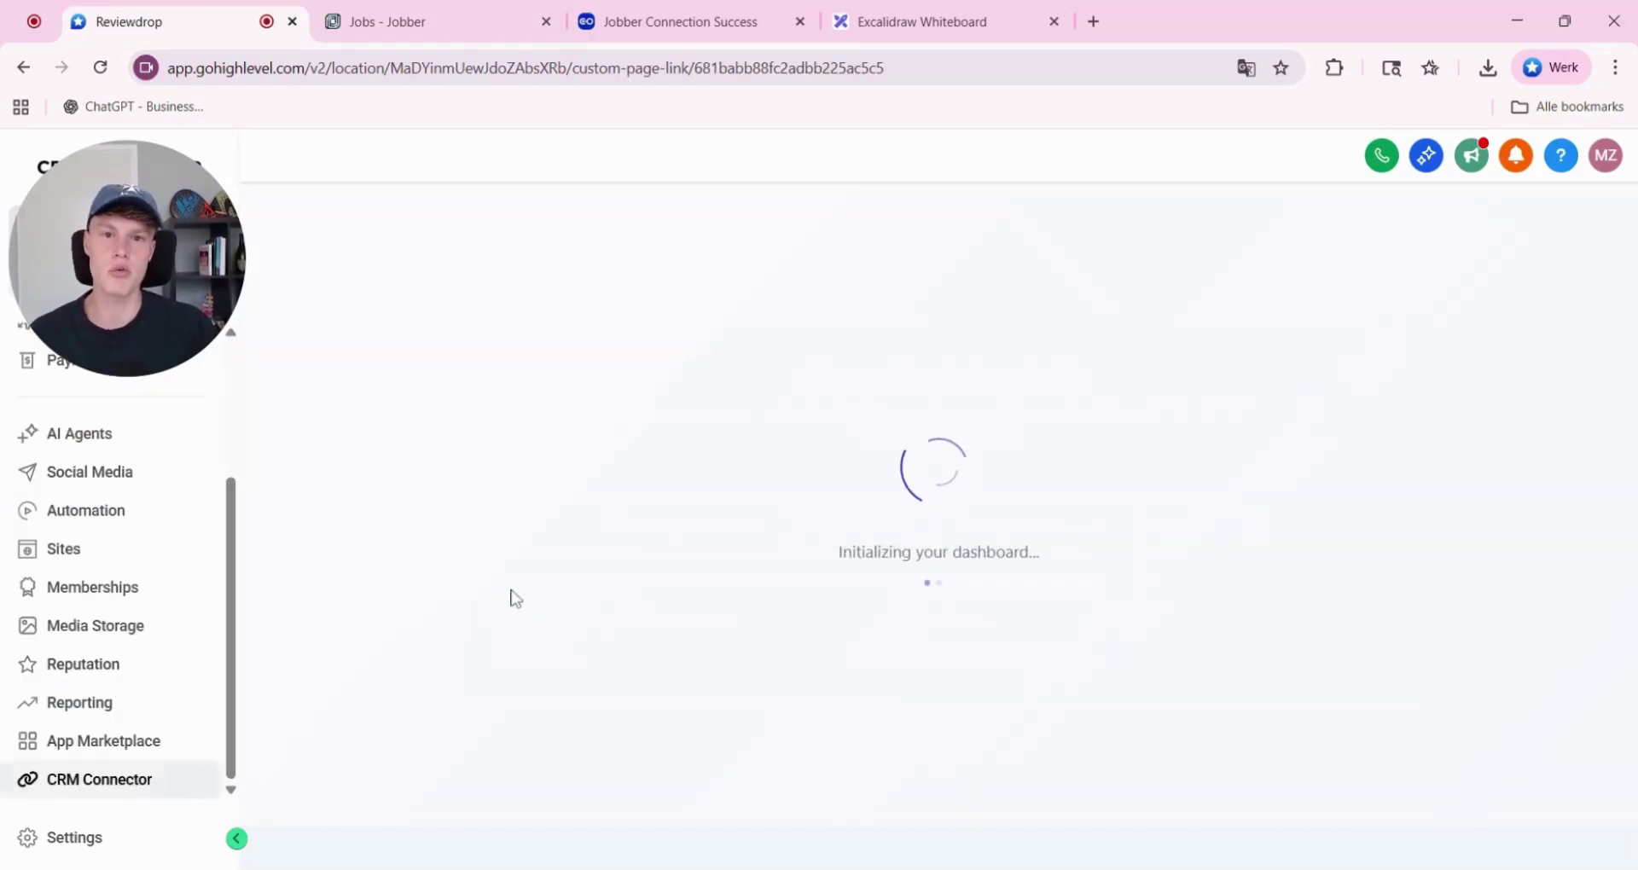
left_click(713, 439)
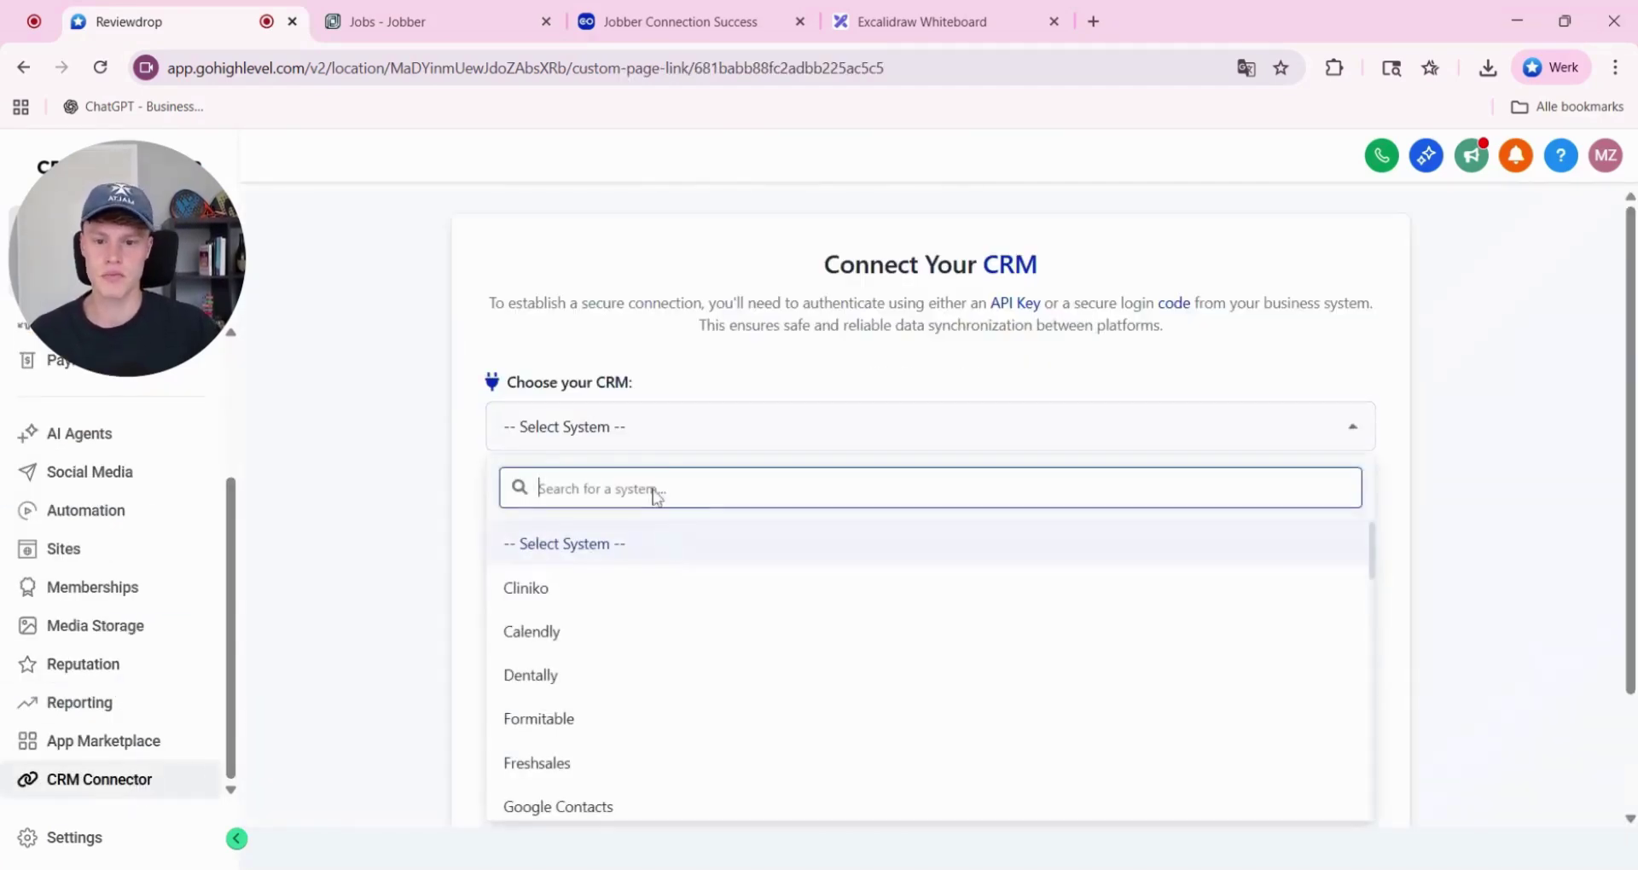
type("jobb")
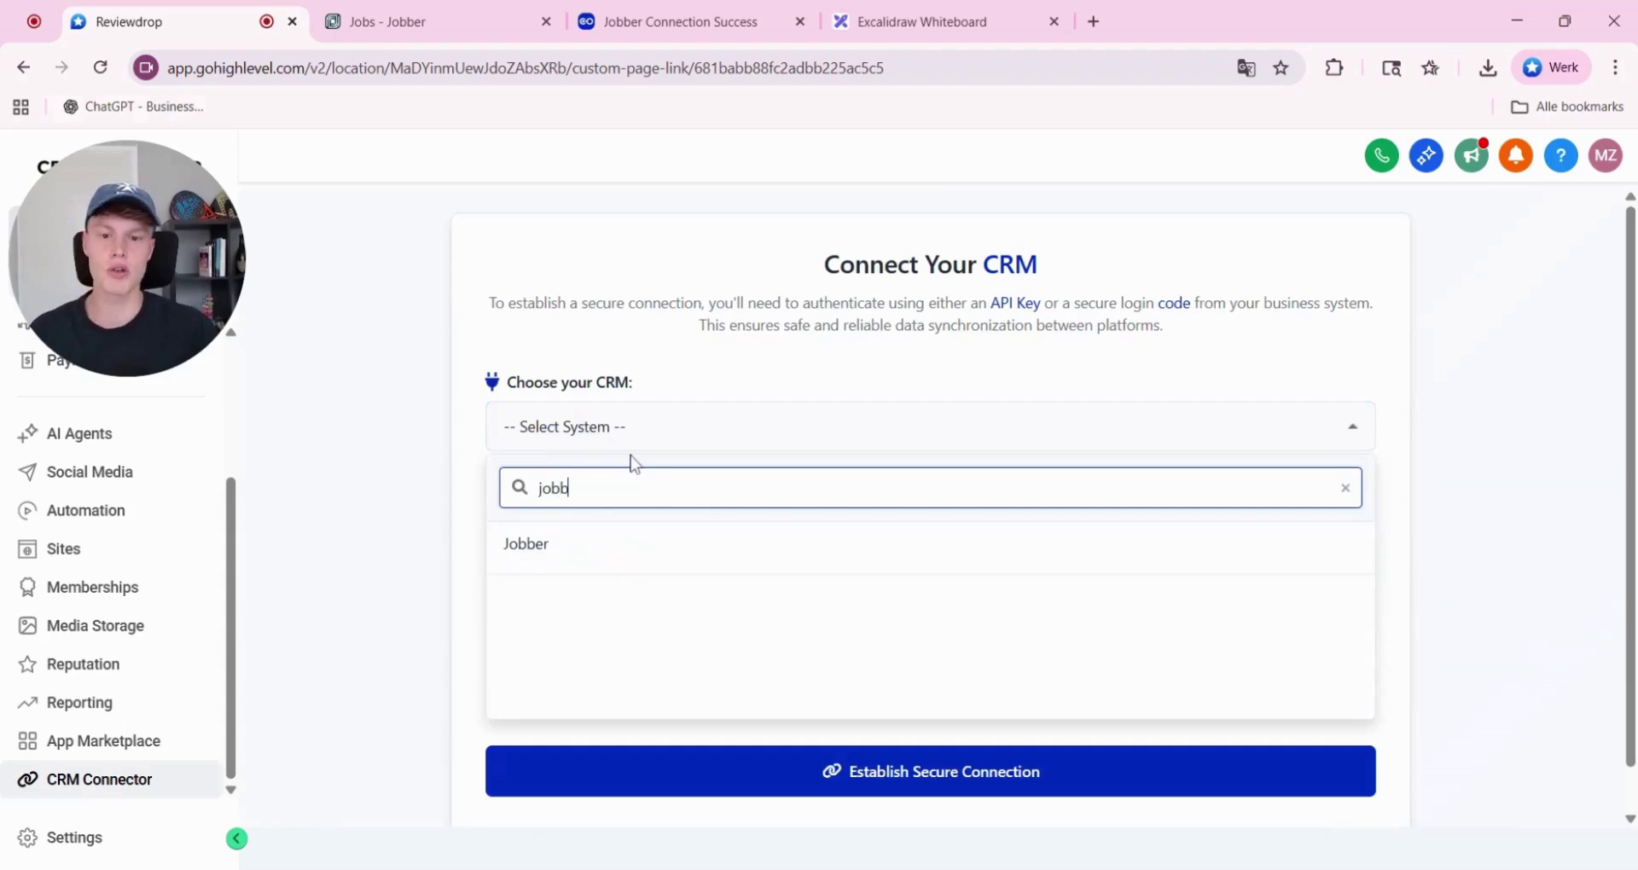
left_click(616, 547)
Tick Customers with Jobs and paste the Jobber User ID into the form
scroll(1243, 537, "down", 1)
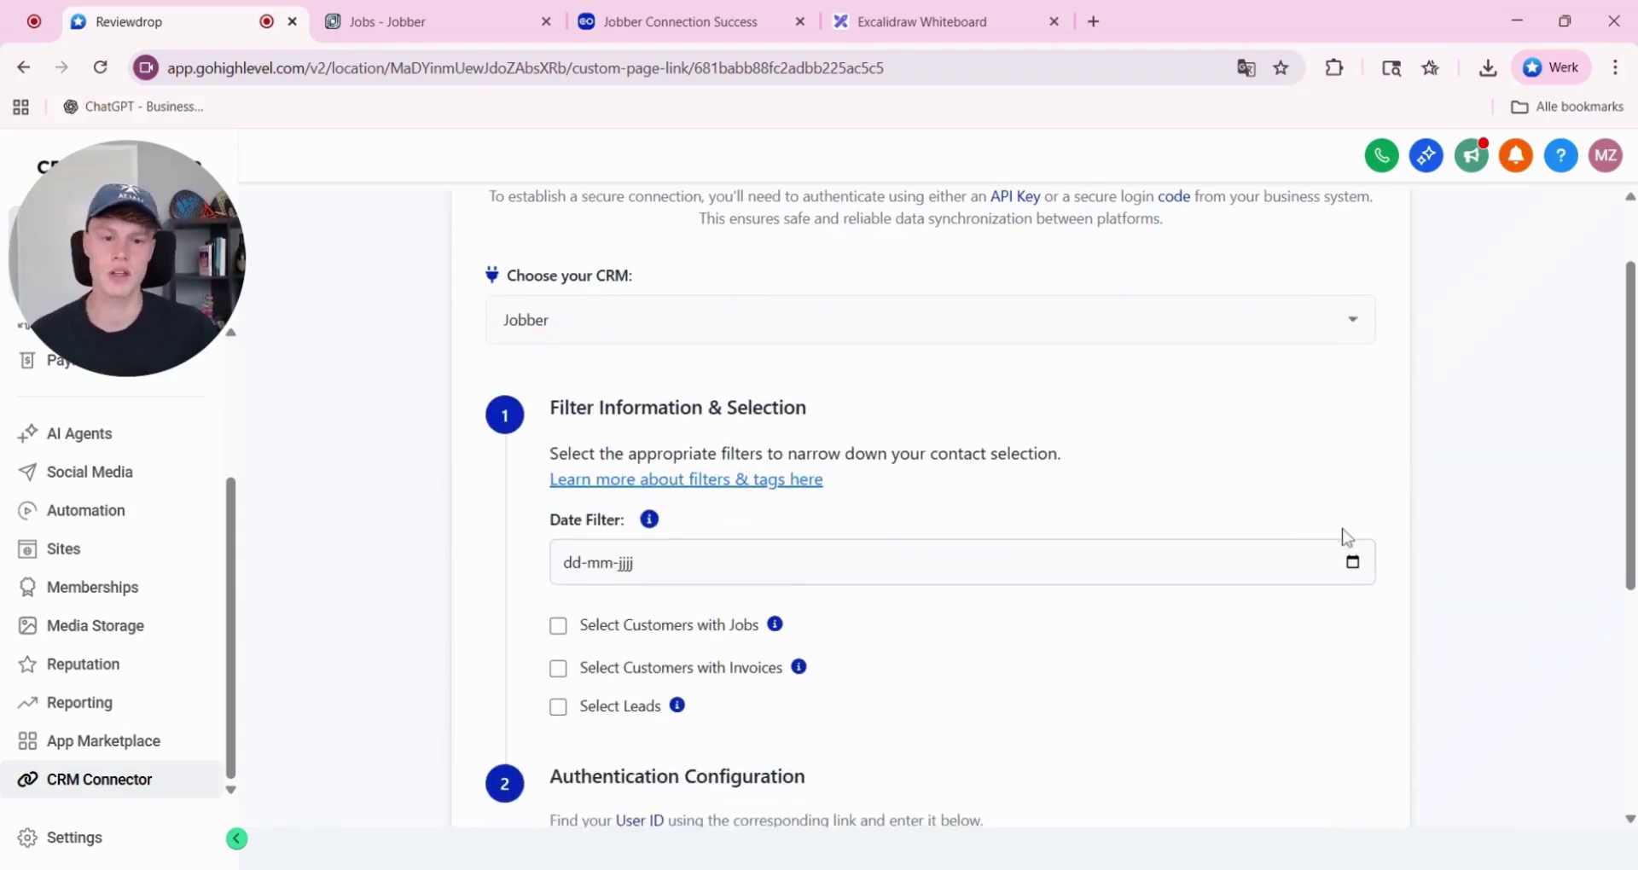
left_click(558, 625)
scroll(726, 592, "down", 5)
scroll(729, 593, "up", 7)
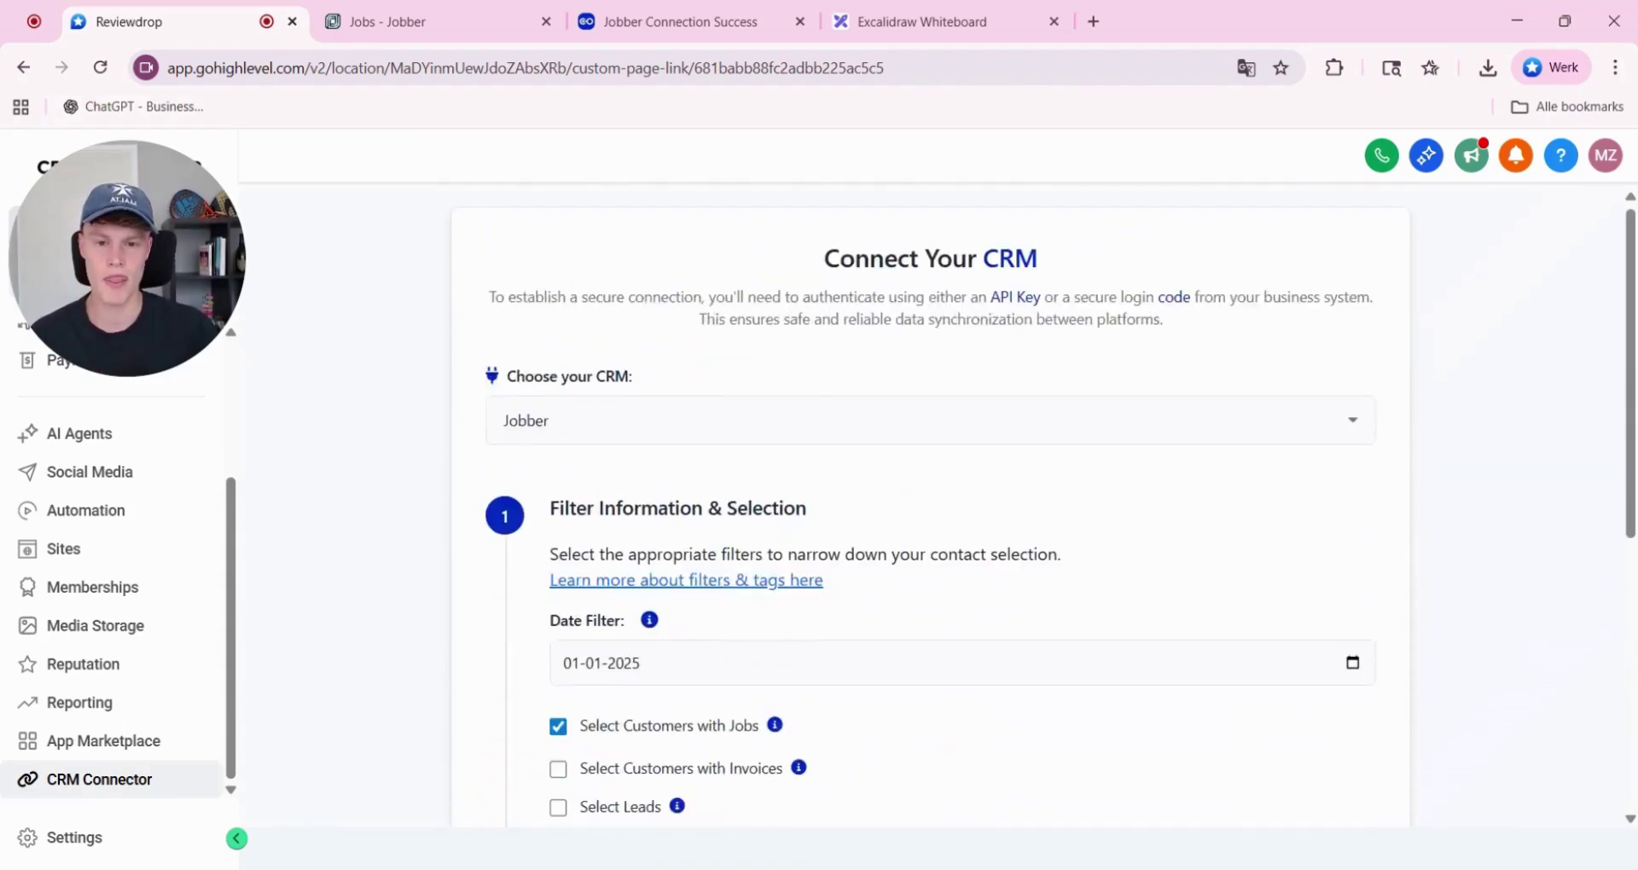
scroll(725, 589, "down", 5)
scroll(711, 553, "up", 2)
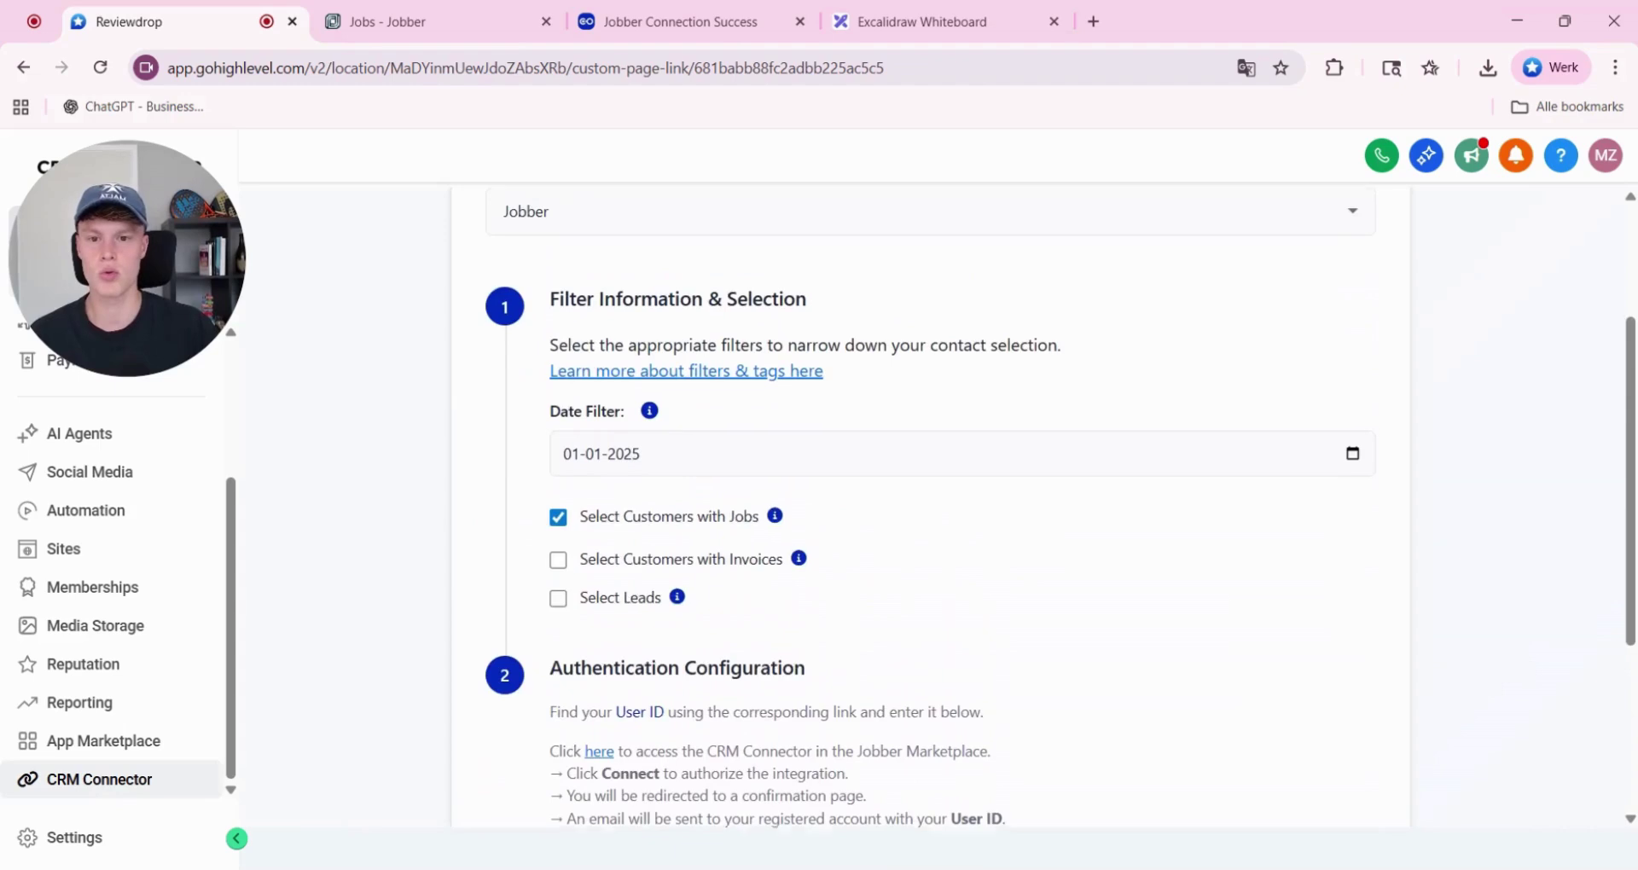
scroll(711, 553, "down", 4)
left_click(725, 606)
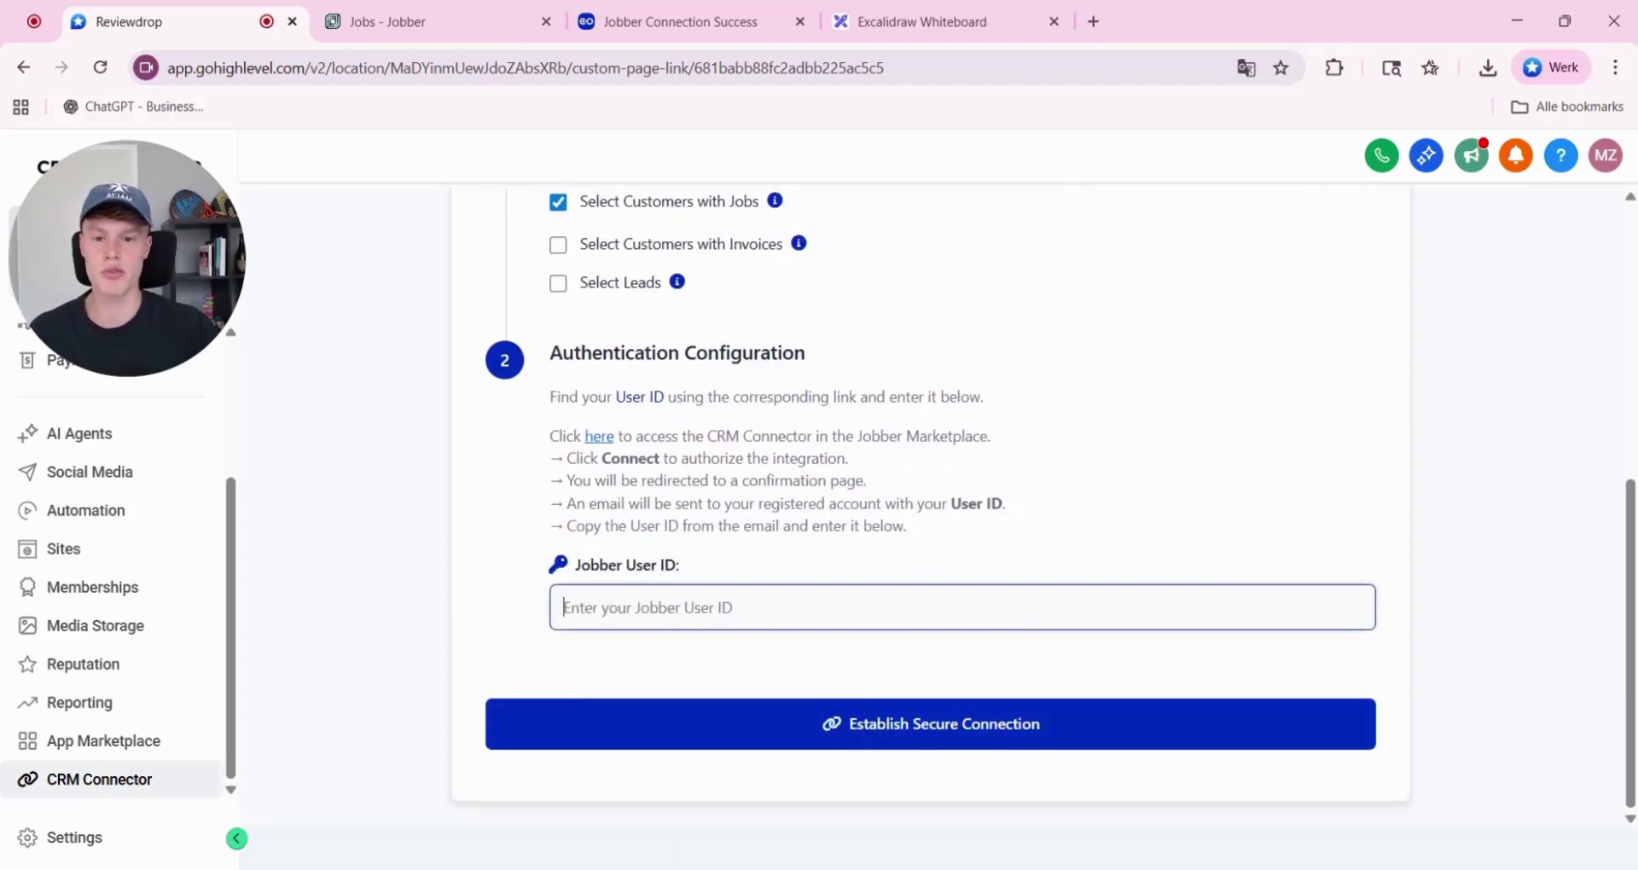
type("Z2lkOi8vSm9iYmVyL1VzZXIvMzM4NjkwMg==")
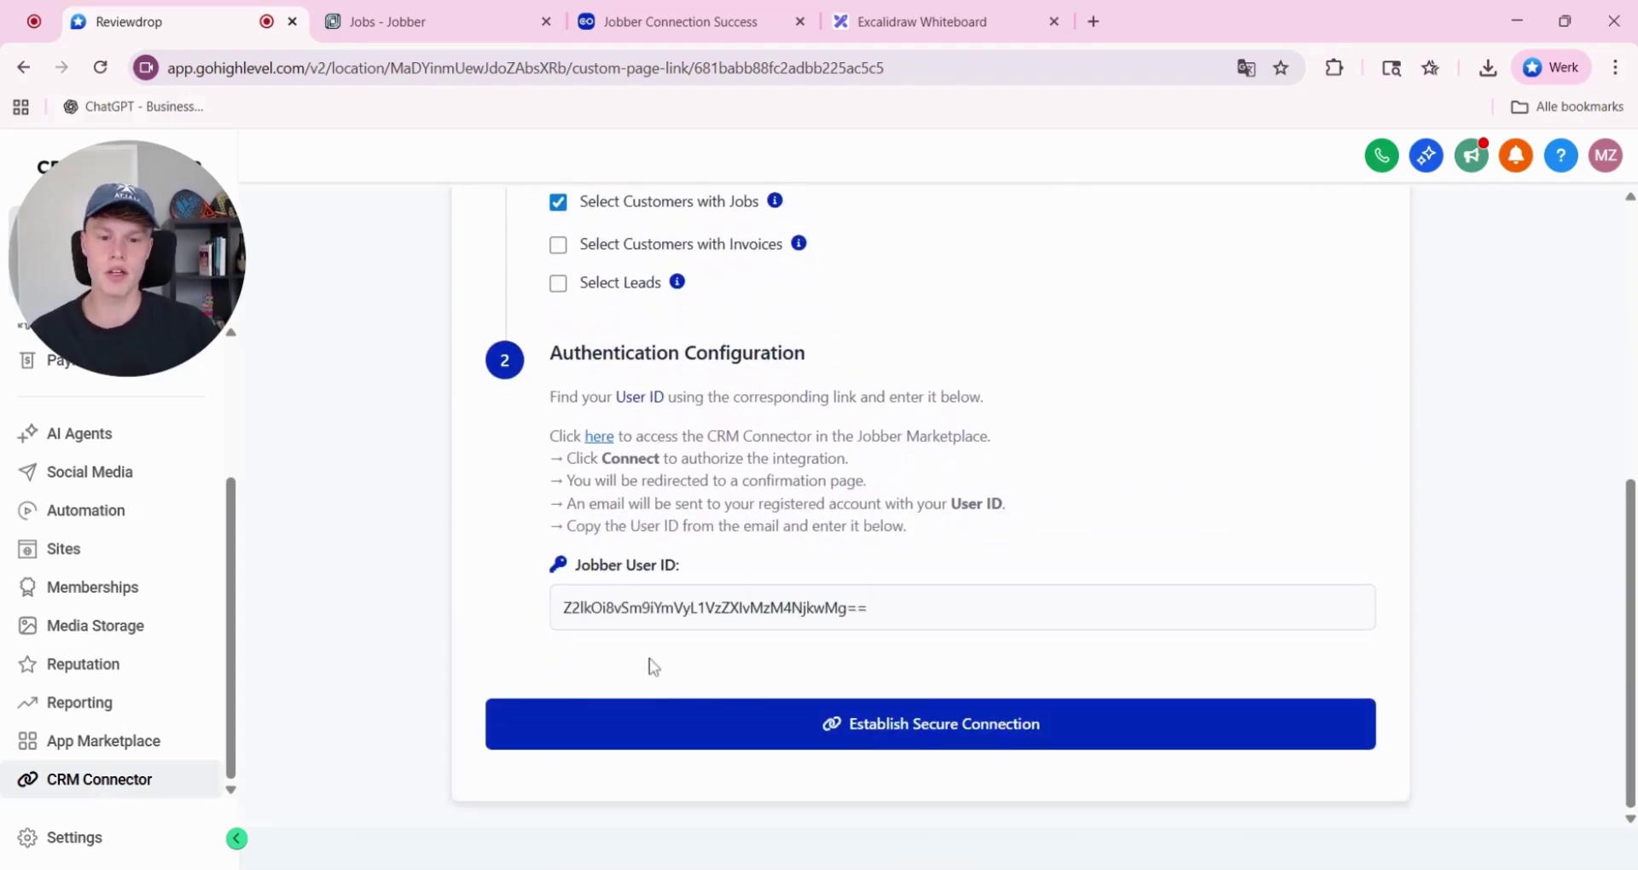
Establish the secure Jobber connection so the integration reports Active, syncing every 4 hours
left_click(823, 722)
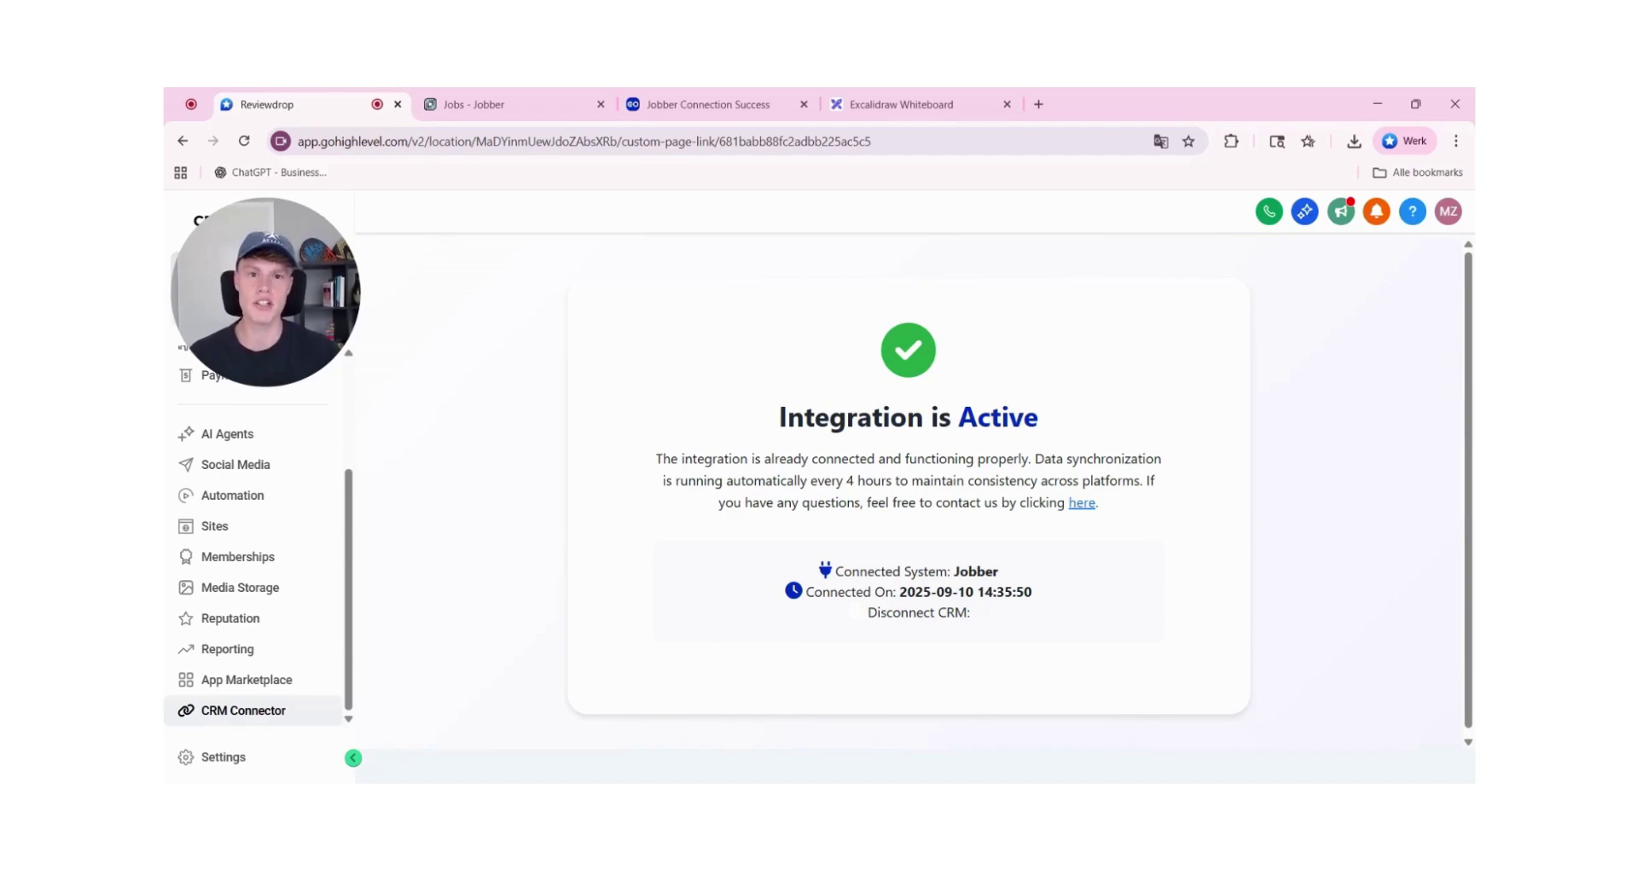
Open Contacts to check the 596 synced Jobber customers tagged new-sync-customer
scroll(243, 589, "up", 4)
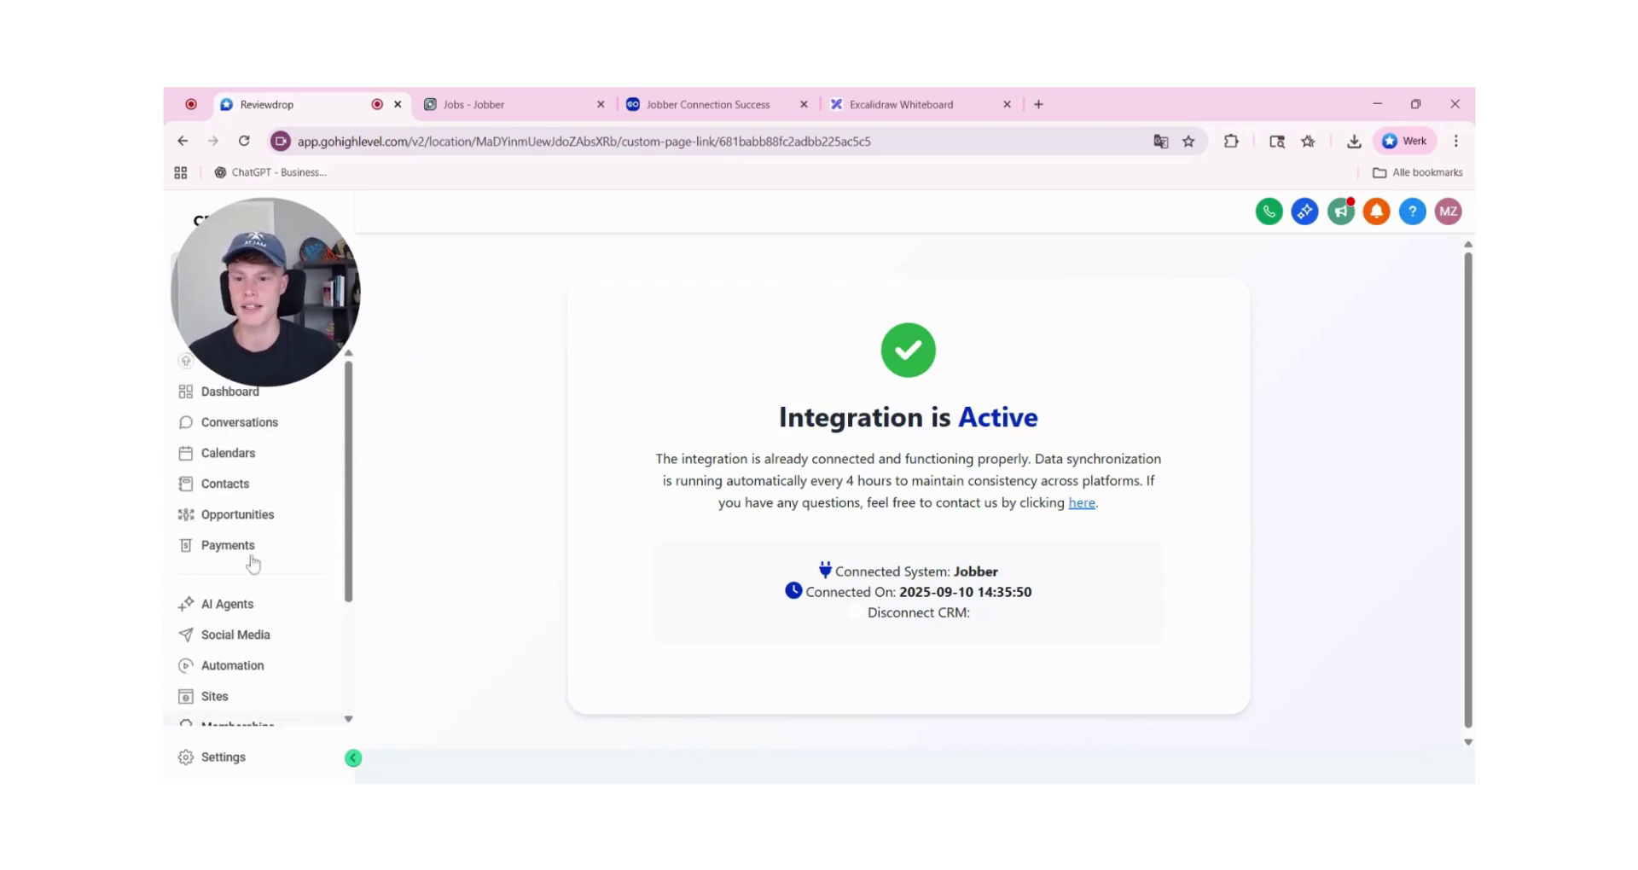
left_click(270, 495)
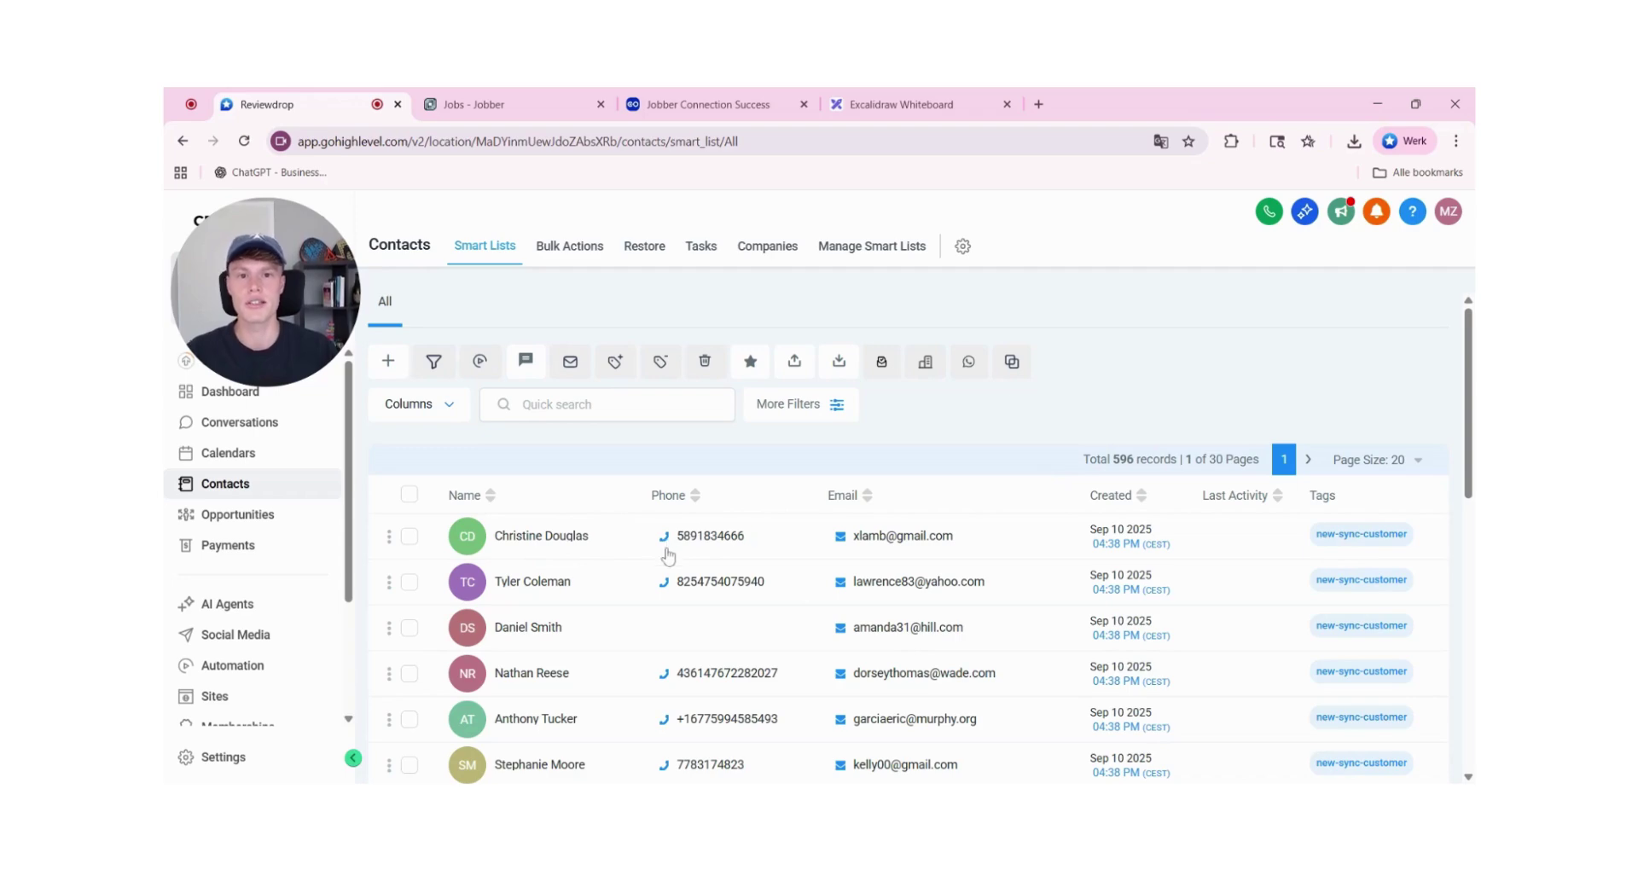
left_click(574, 544)
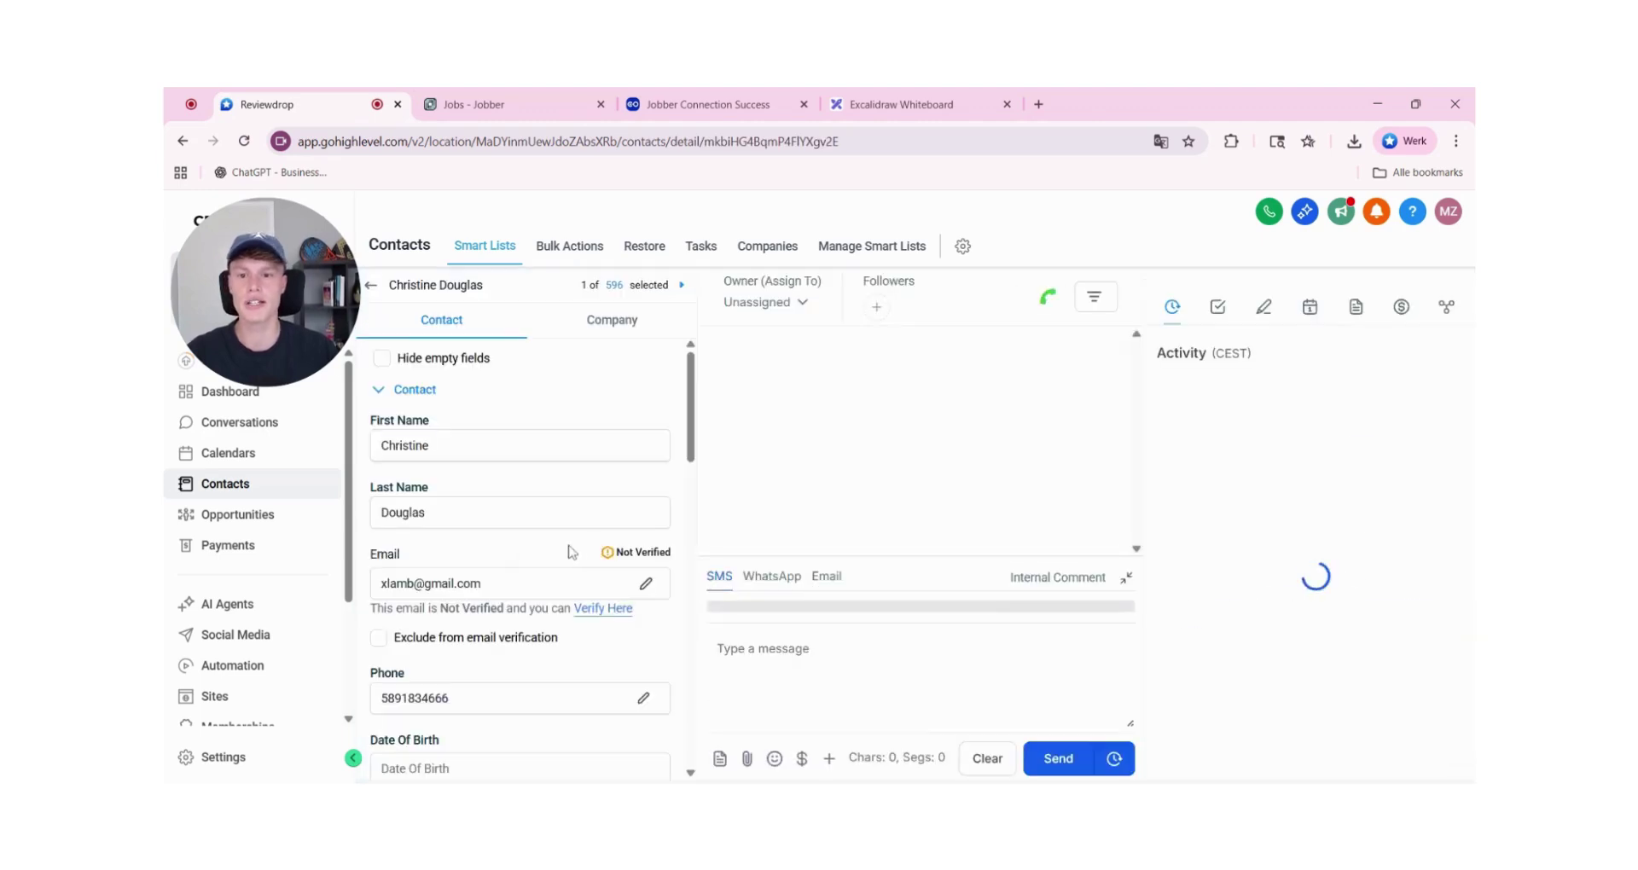
scroll(563, 561, "down", 5)
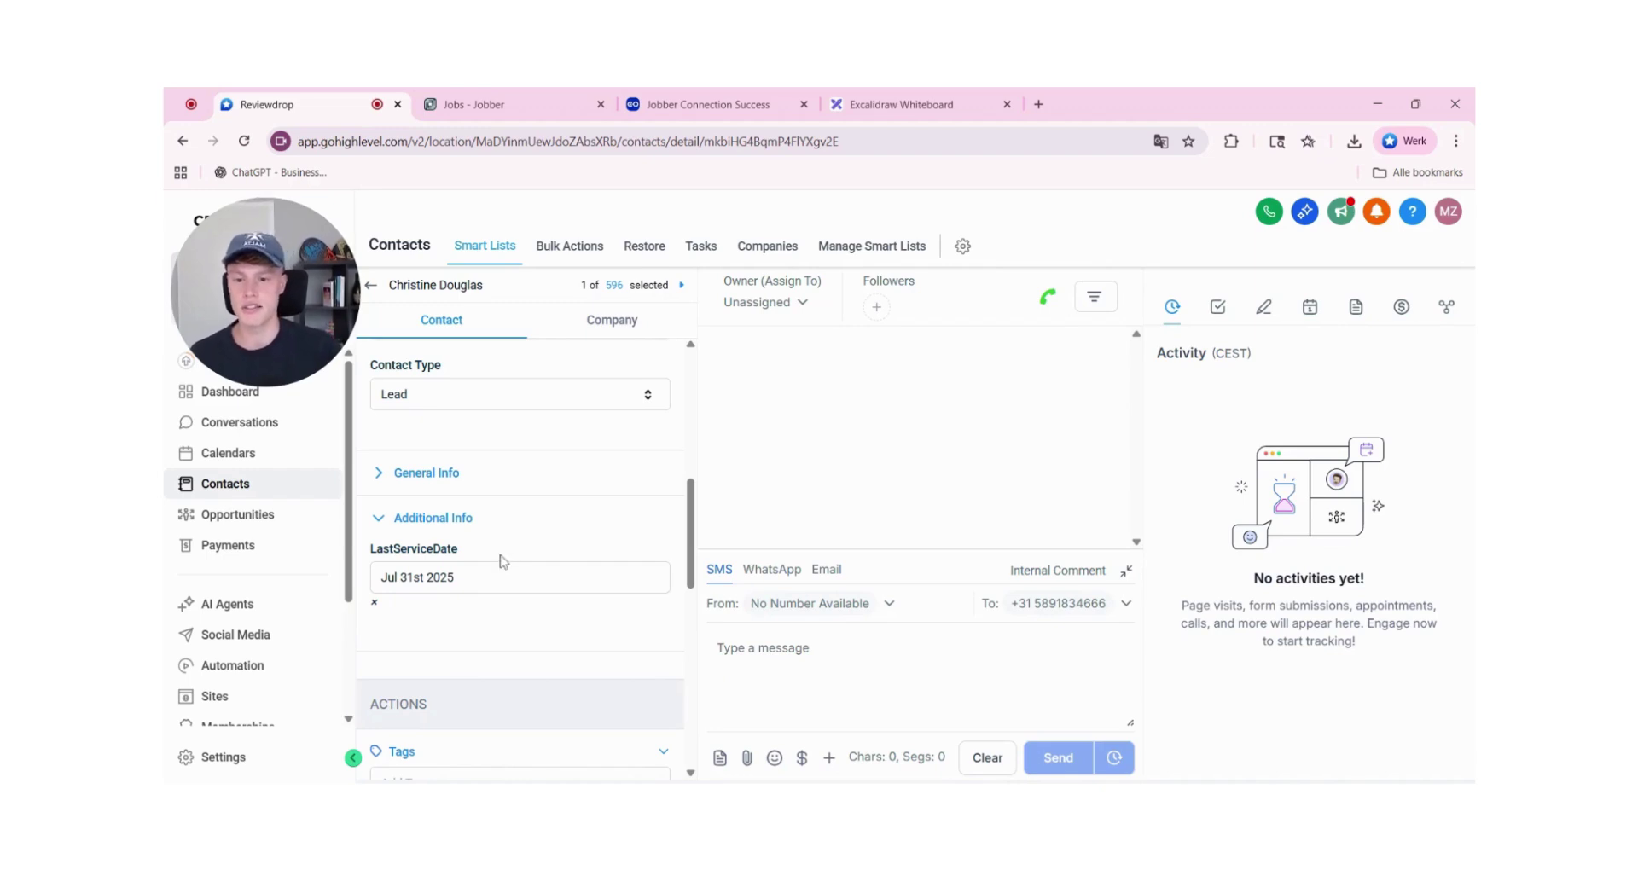
left_click(371, 285)
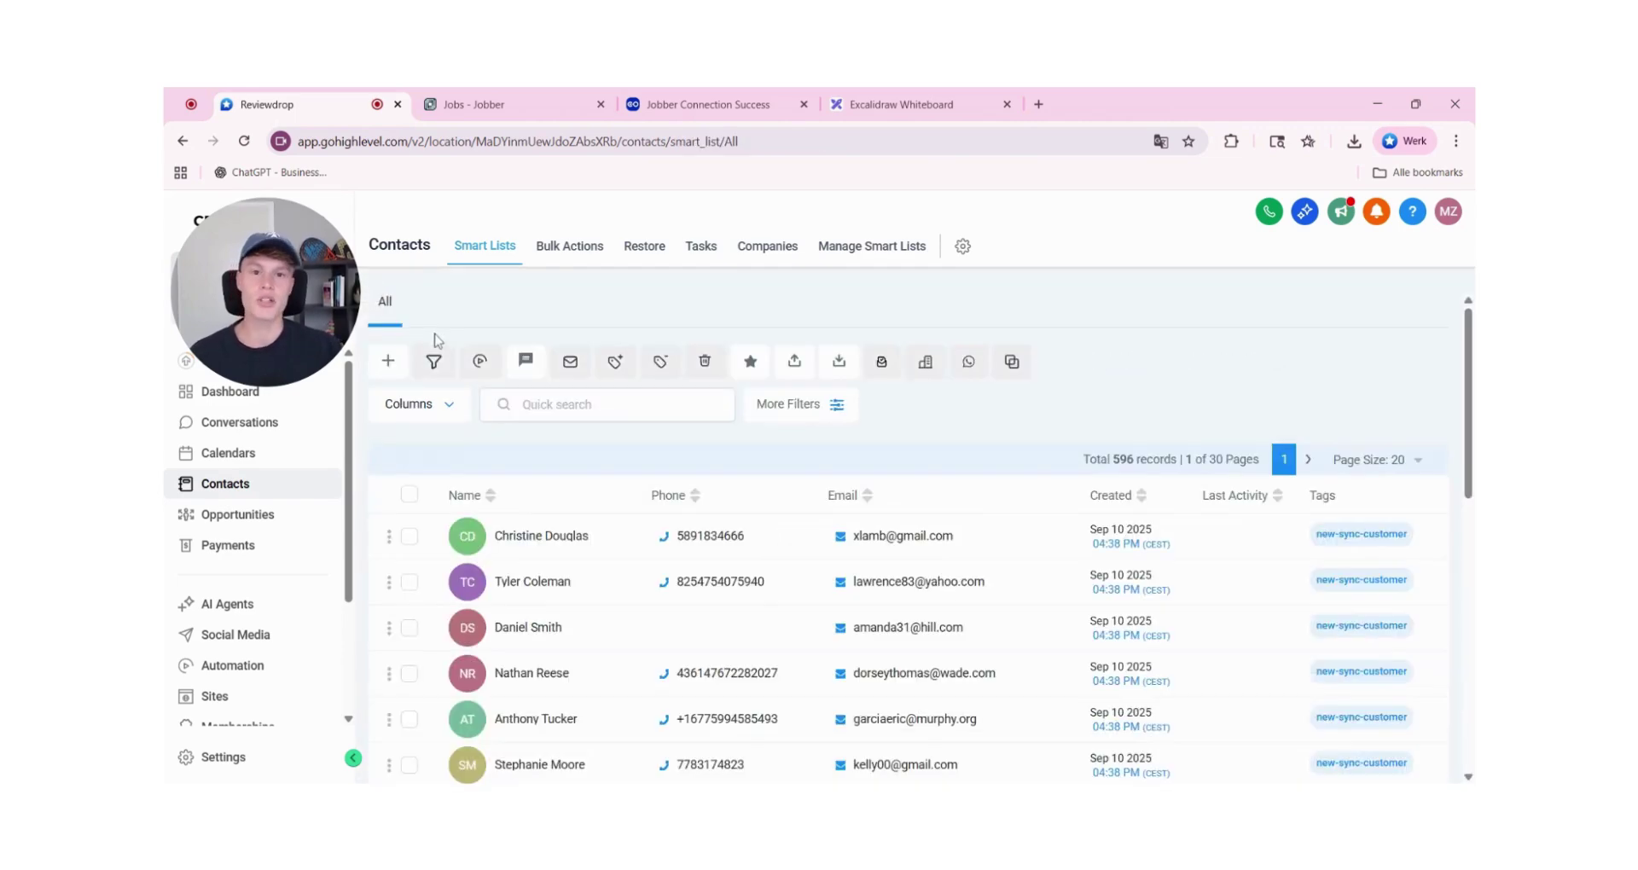